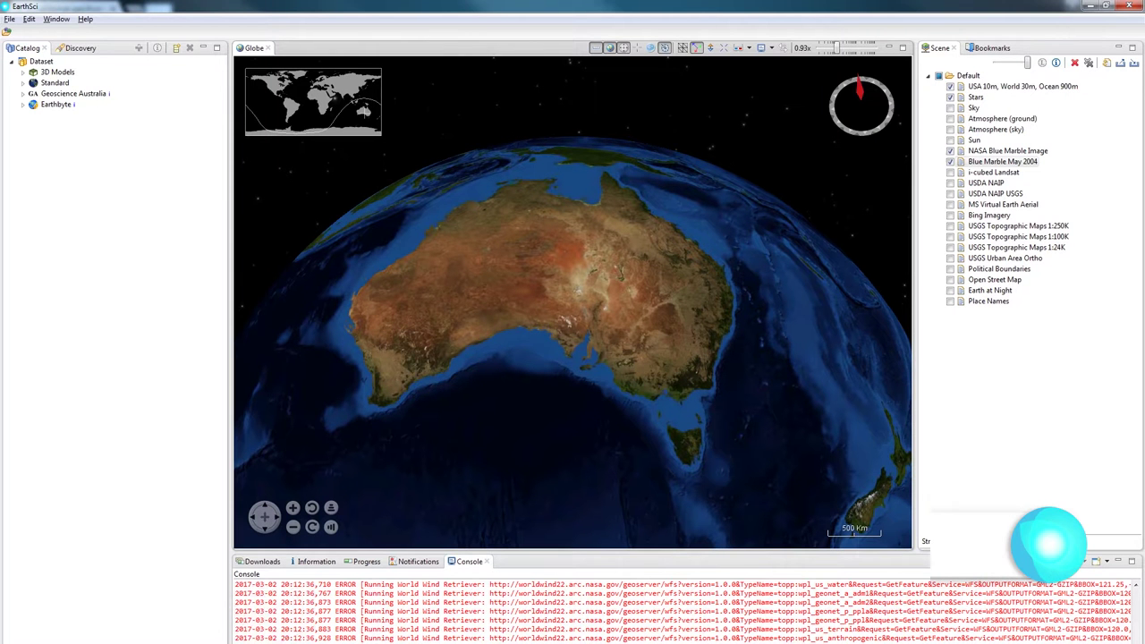
# Step: Switch to the file manager and add auslamp_vic_007.sg from the gocad folder to the scene's layer list in EarthSci
pyautogui.hotkey('alt', 'Tab')
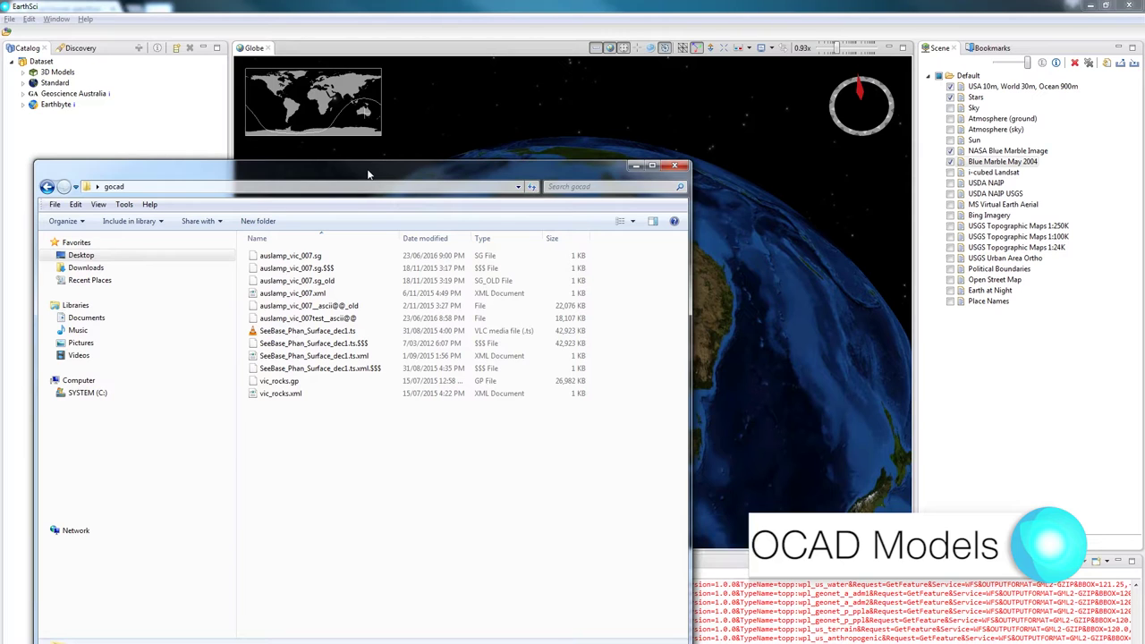
pyautogui.click(297, 260)
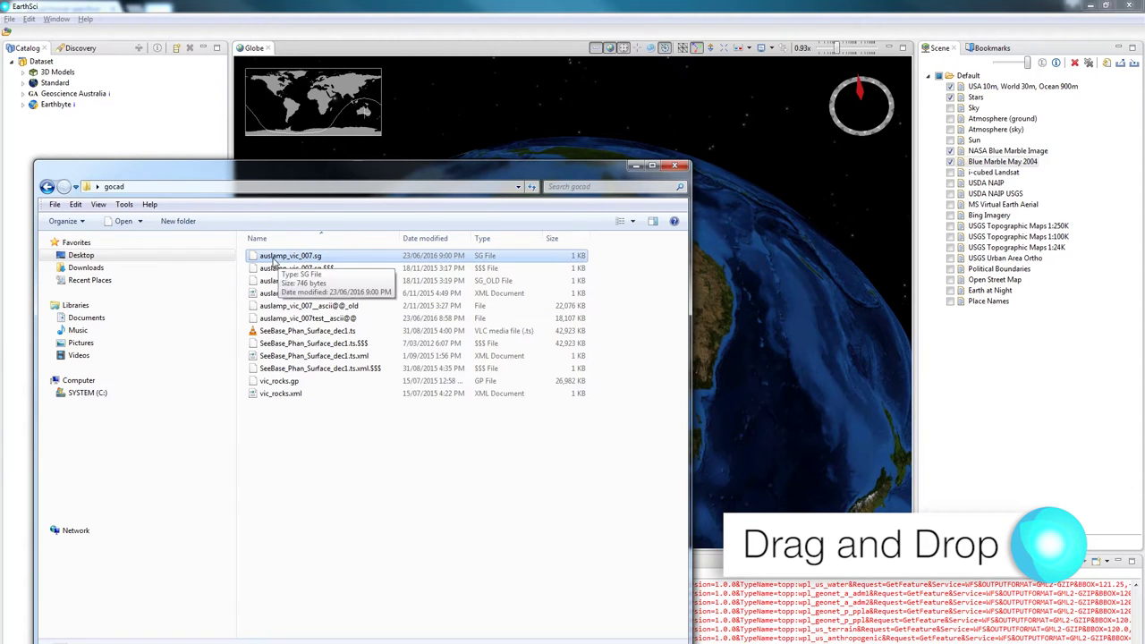
pyautogui.moveTo(275, 261); pyautogui.dragTo(984, 345)
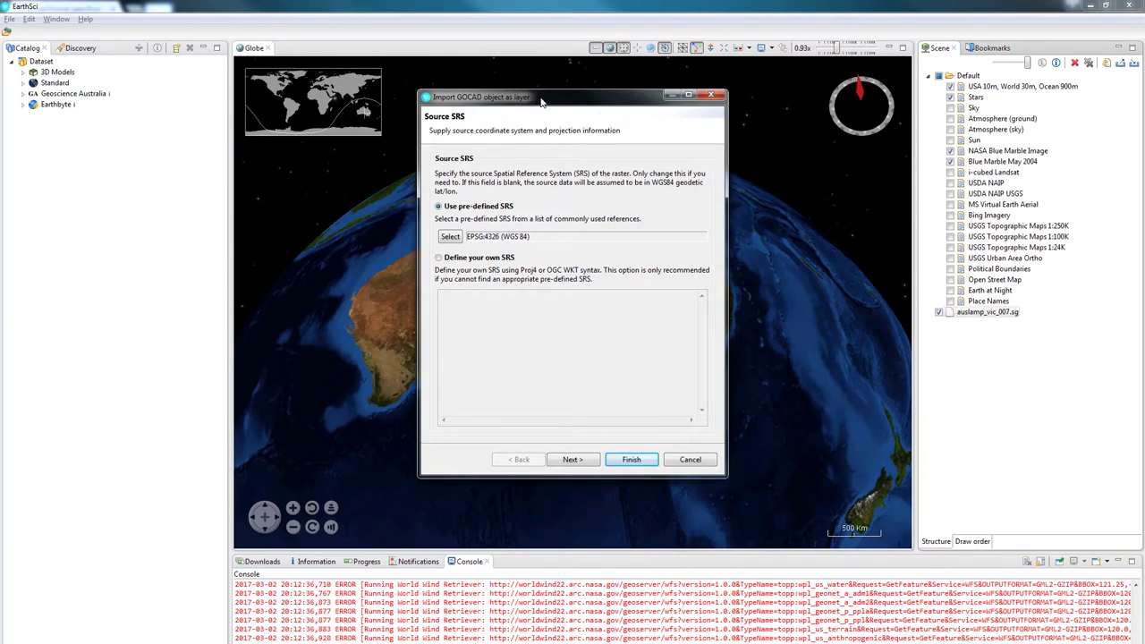
pyautogui.moveTo(541, 103); pyautogui.dragTo(521, 135)
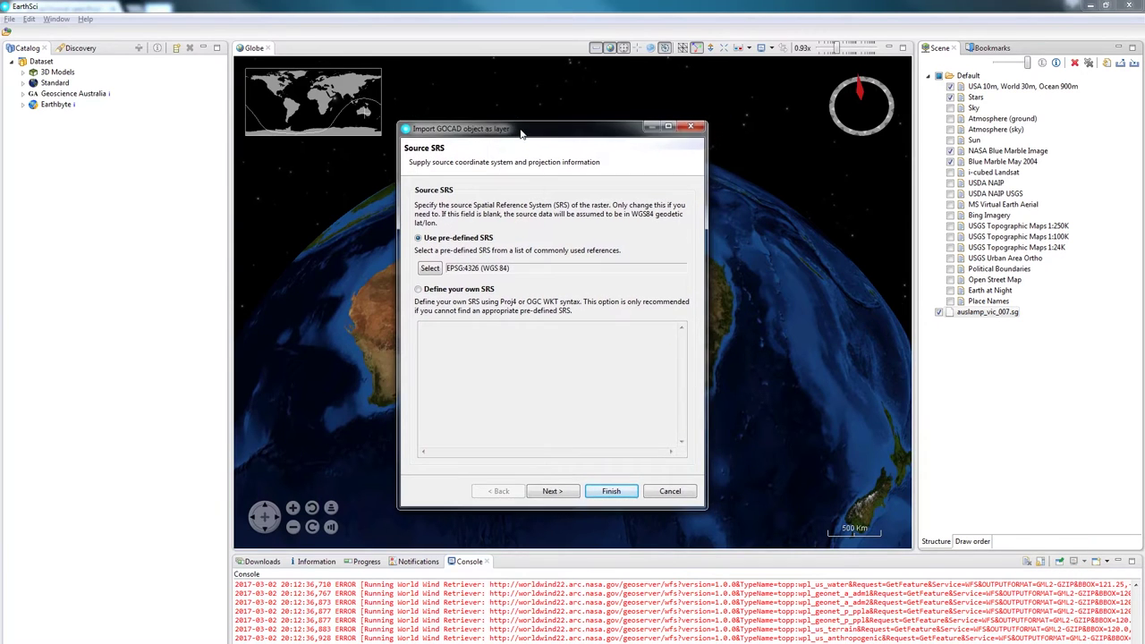
# Step: Keep the pre-defined SRS option and search the spatial reference list for code 3112
pyautogui.click(443, 292)
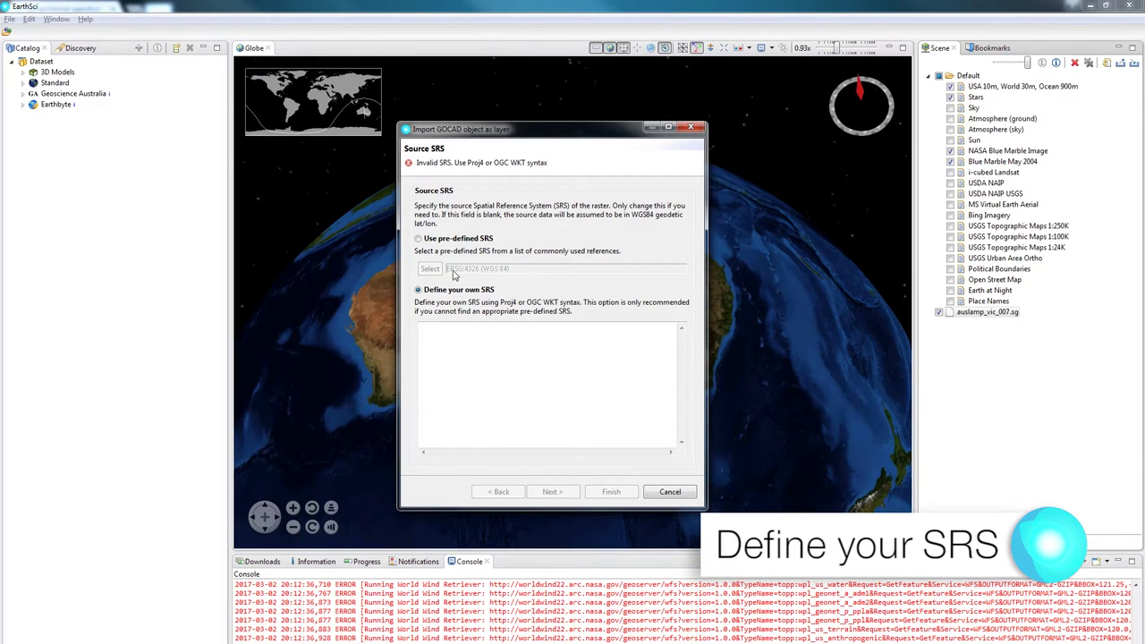
pyautogui.click(424, 240)
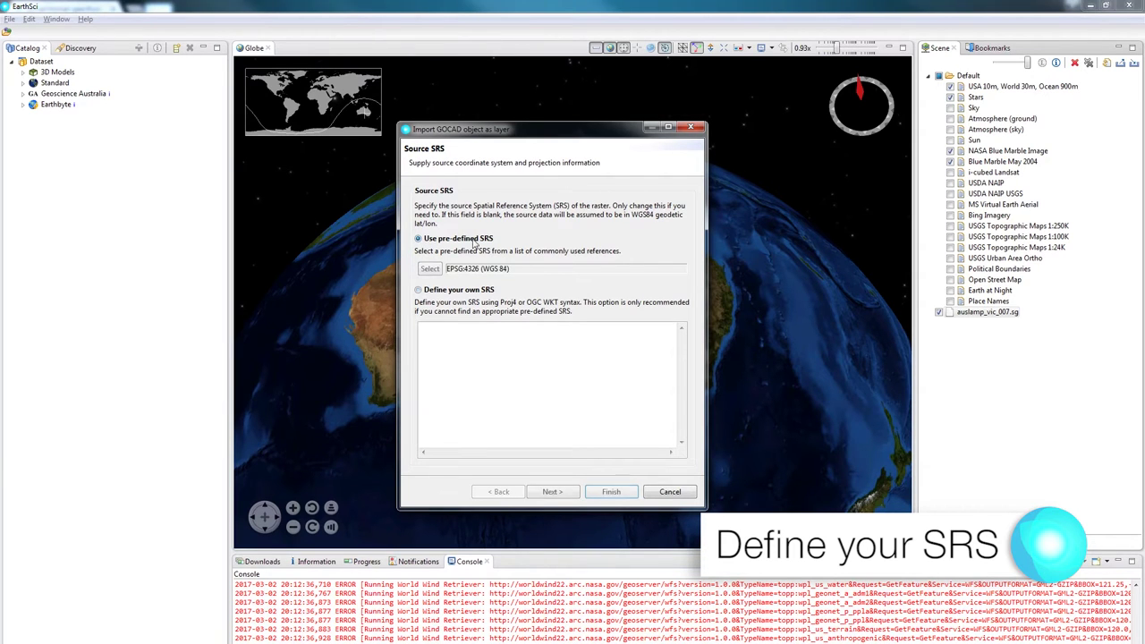
pyautogui.click(430, 268)
pyautogui.moveTo(517, 208); pyautogui.dragTo(390, 303)
pyautogui.write('3112')
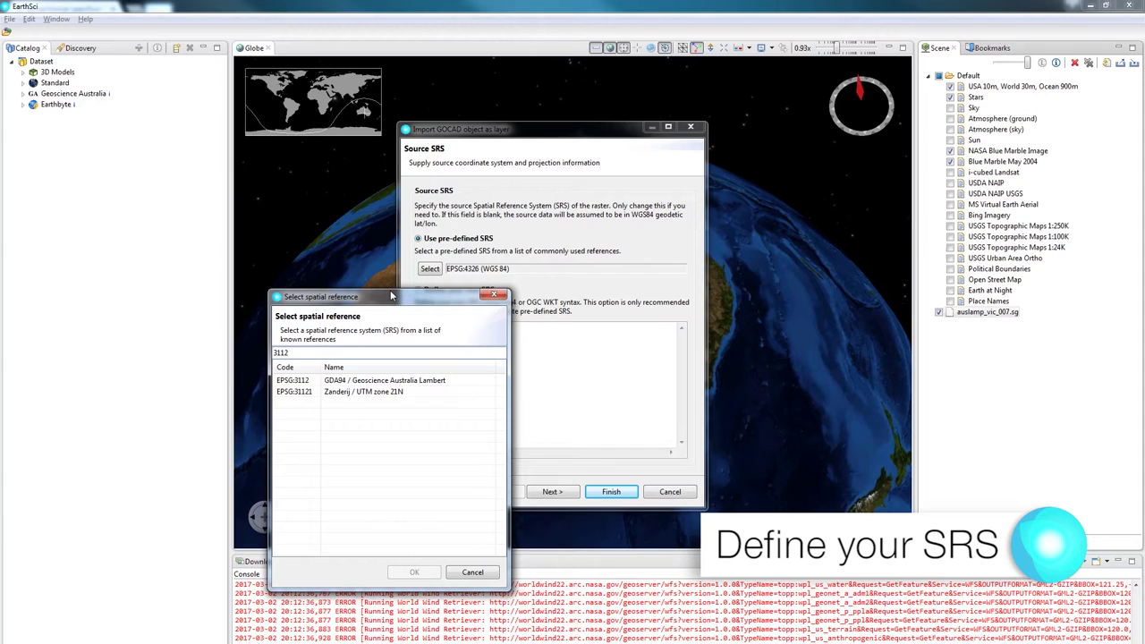
# Step: Set the source SRS to EPSG:28355 (GDA94 / MGA zone 55) and finish the GOCAD import
pyautogui.press('BackSpace')
pyautogui.press('BackSpace')
pyautogui.press('BackSpace')
pyautogui.press('BackSpace')
pyautogui.write('289')
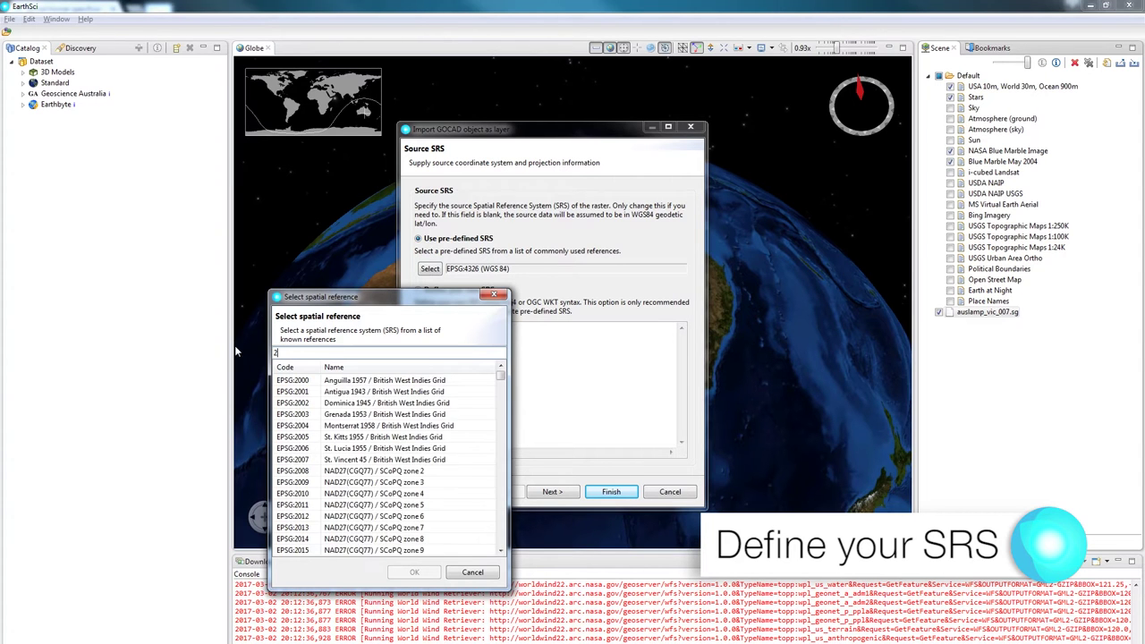
pyautogui.press('BackSpace')
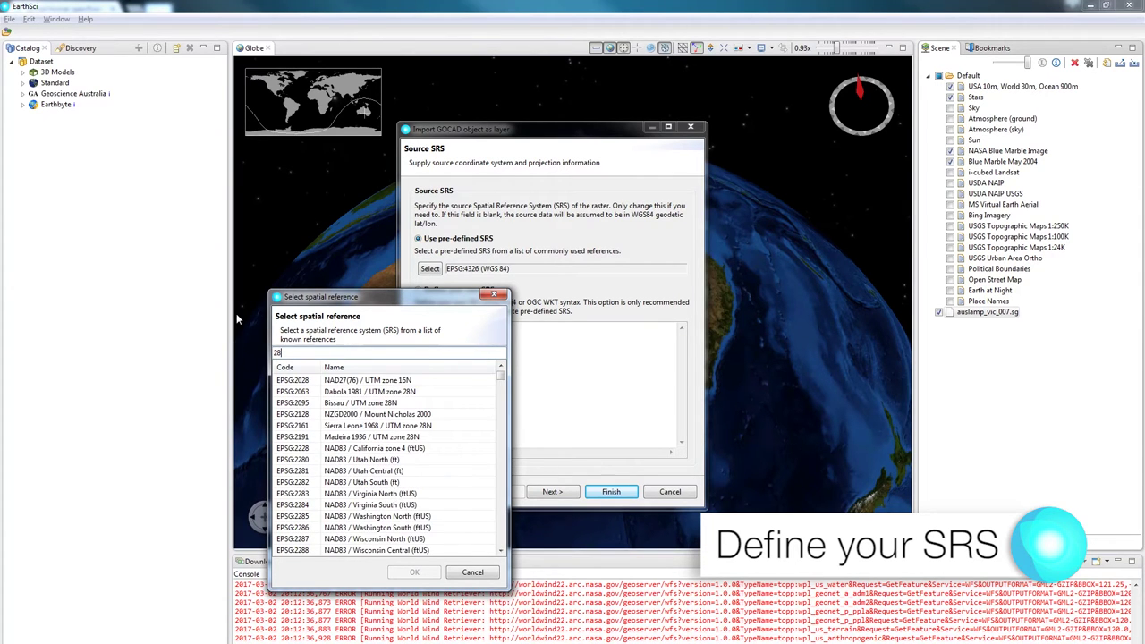
pyautogui.write('355')
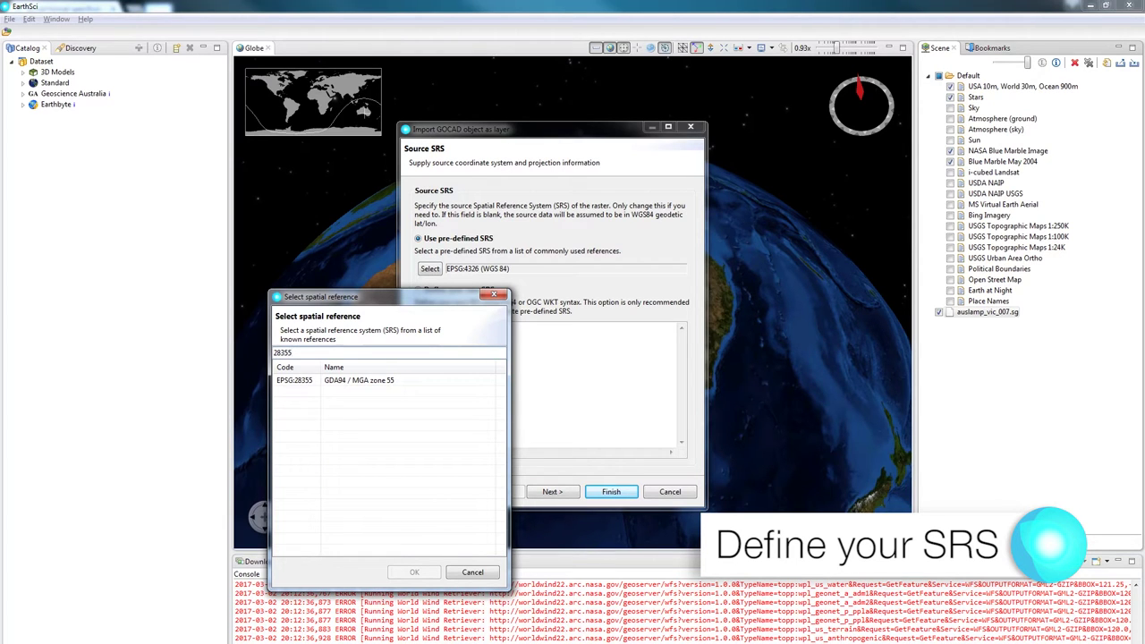
pyautogui.click(360, 385)
pyautogui.click(414, 573)
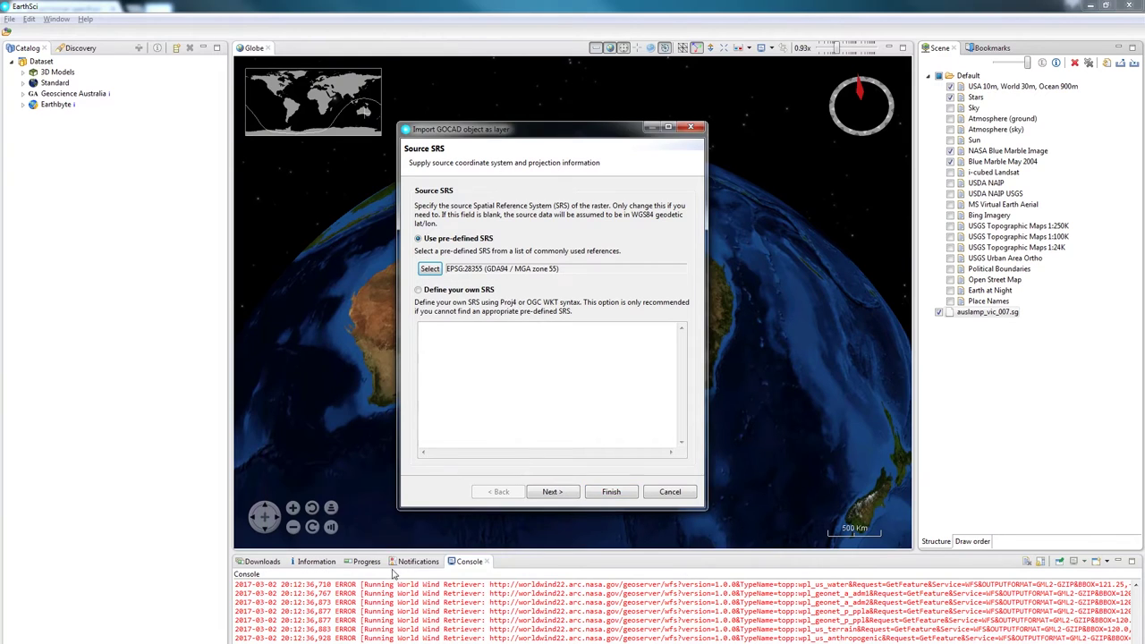
pyautogui.click(612, 493)
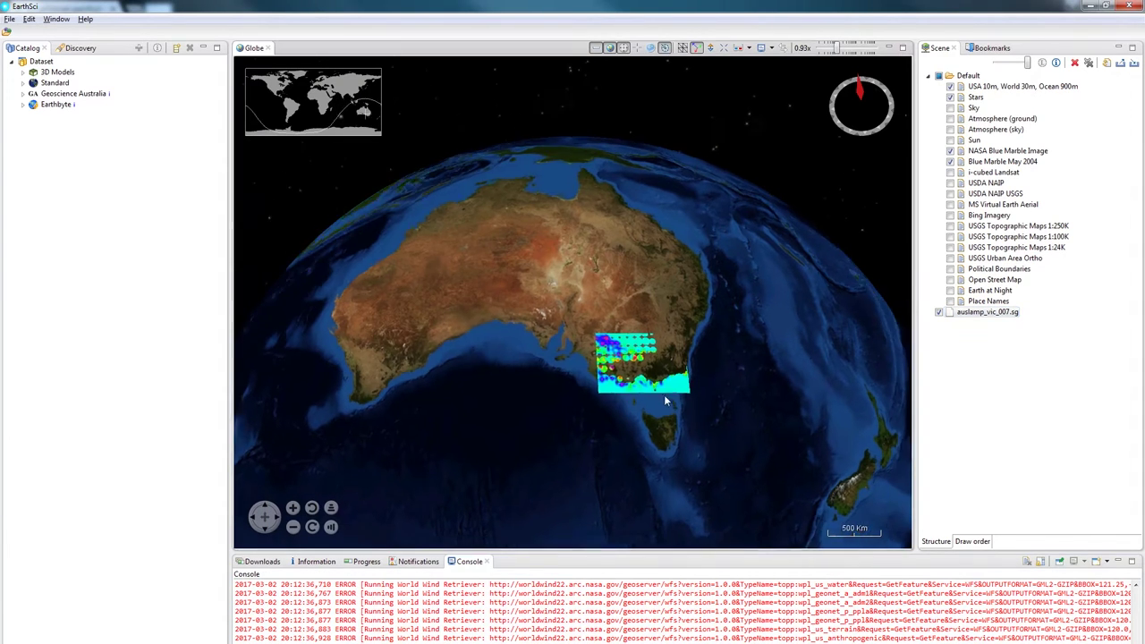
# Step: Hide the NASA Blue Marble Image and Blue Marble May 2004 layers around the imported volume
pyautogui.moveTo(711, 417); pyautogui.dragTo(652, 392)
pyautogui.scroll(3, 653, 392)
pyautogui.moveTo(734, 446); pyautogui.dragTo(688, 365)
pyautogui.scroll(3, 687, 365)
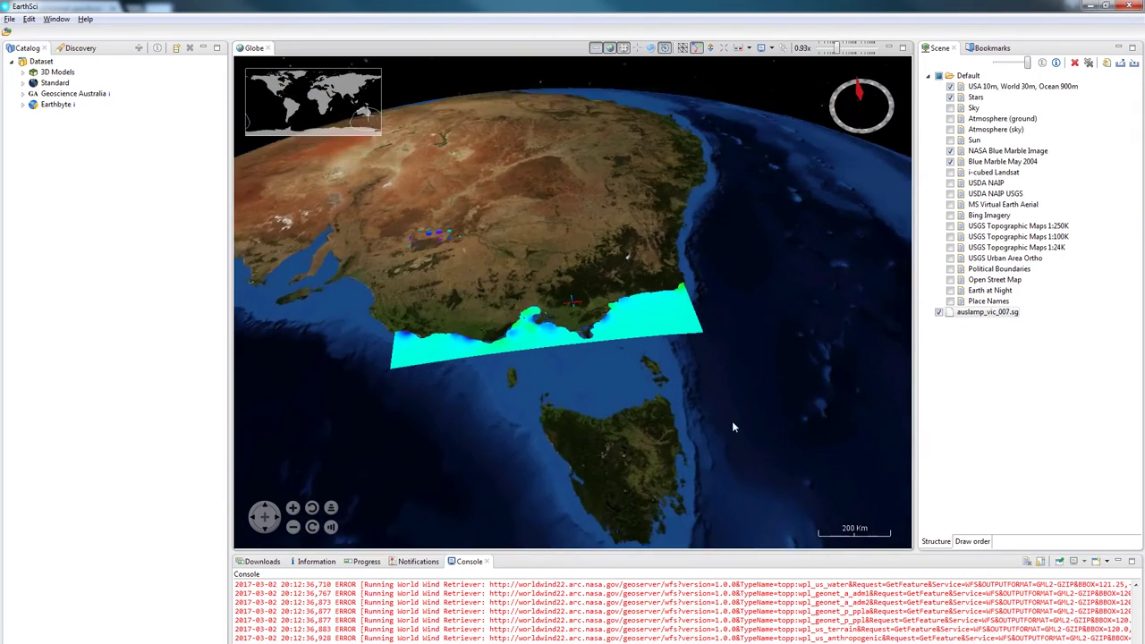
pyautogui.click(951, 151)
# Step: Examine the volume from an oblique angle and slice into its faces to expose the interior
pyautogui.moveTo(643, 419); pyautogui.dragTo(623, 337)
pyautogui.moveTo(677, 425); pyautogui.dragTo(716, 427)
pyautogui.moveTo(540, 416); pyautogui.dragTo(617, 451, button='right')
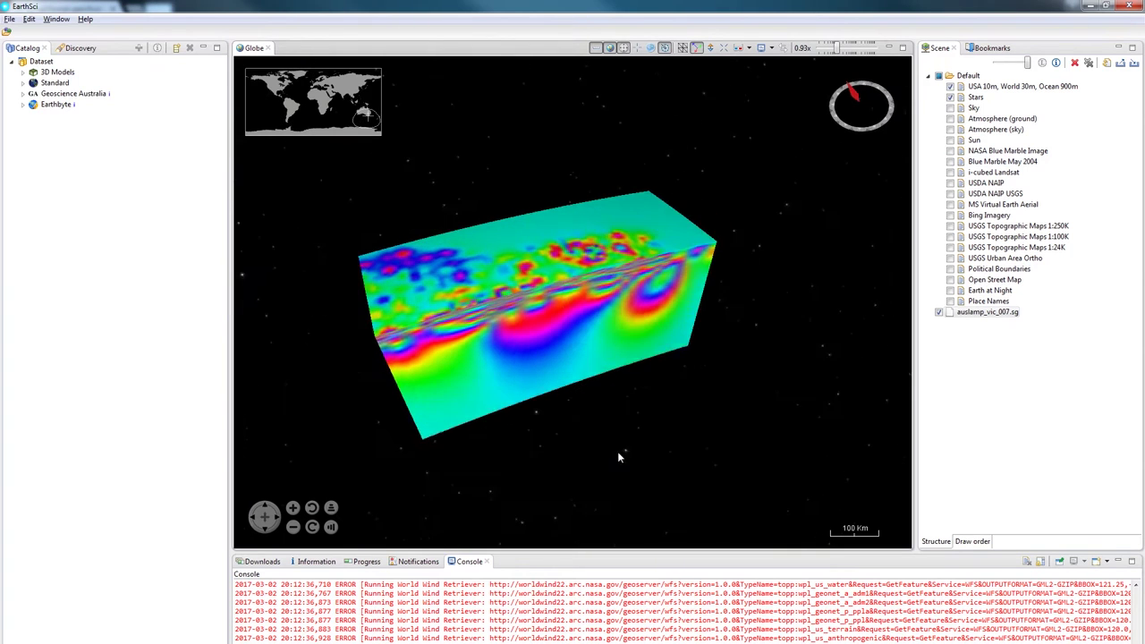
pyautogui.moveTo(405, 440); pyautogui.dragTo(629, 344)
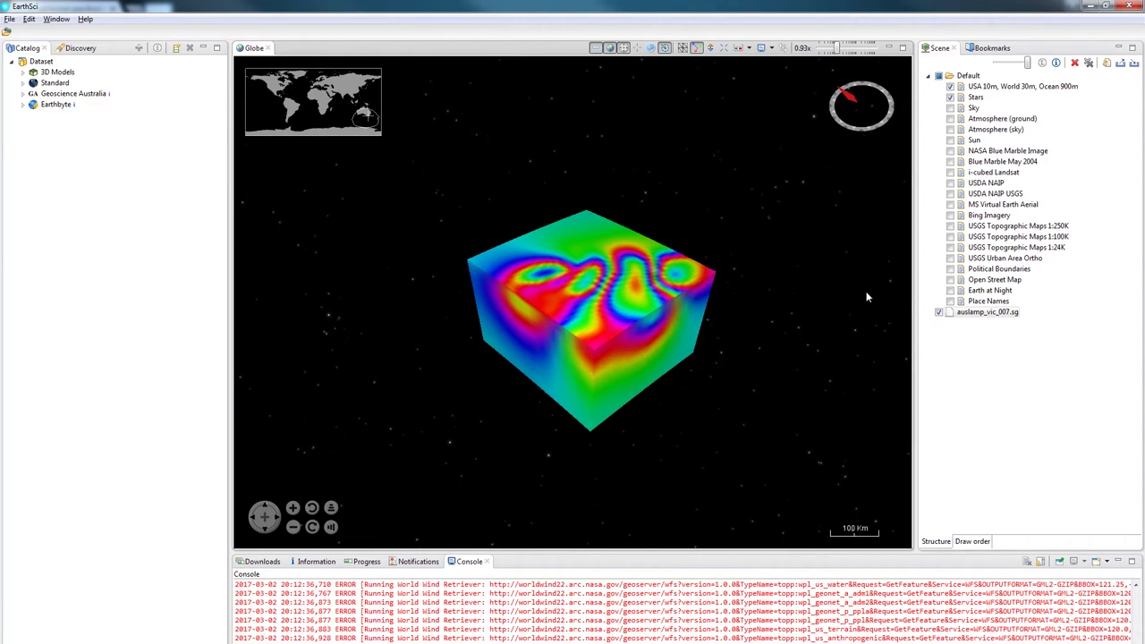
# Step: Remove the auslamp_vic_007.sg layer and add the same file from the gocad folder to the scene again
pyautogui.click(1077, 64)
pyautogui.hotkey('alt', 'Tab')
pyautogui.moveTo(309, 255); pyautogui.dragTo(950, 363)
pyautogui.click(635, 166)
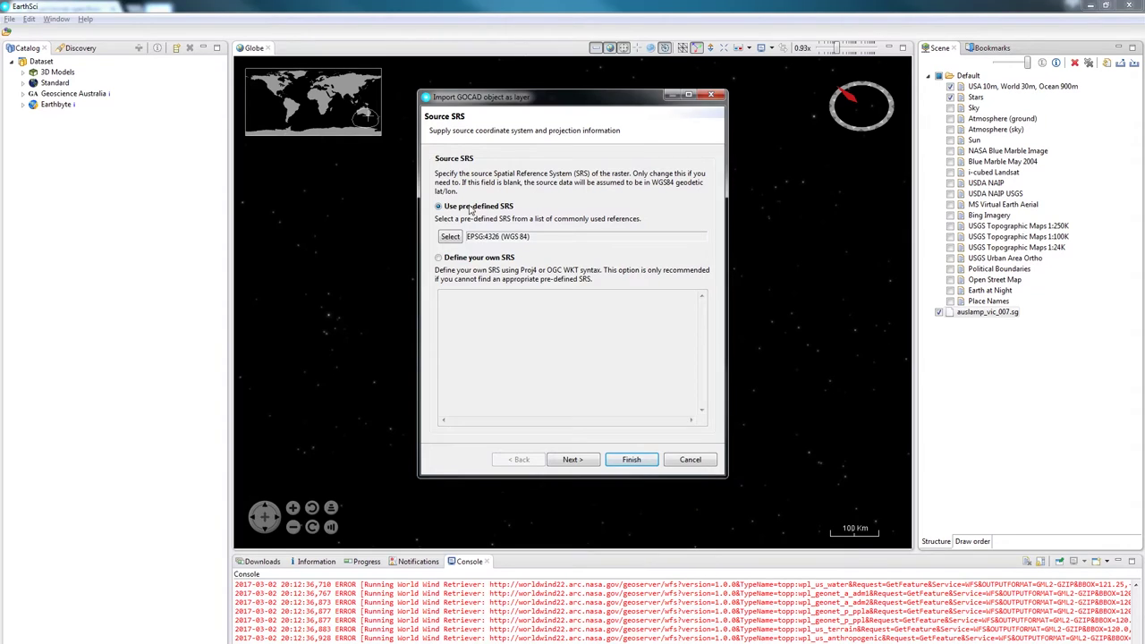
# Step: Set the source SRS of the re-imported volume to EPSG:28355 (GDA94 / MGA zone 55)
pyautogui.click(442, 236)
pyautogui.write('2')
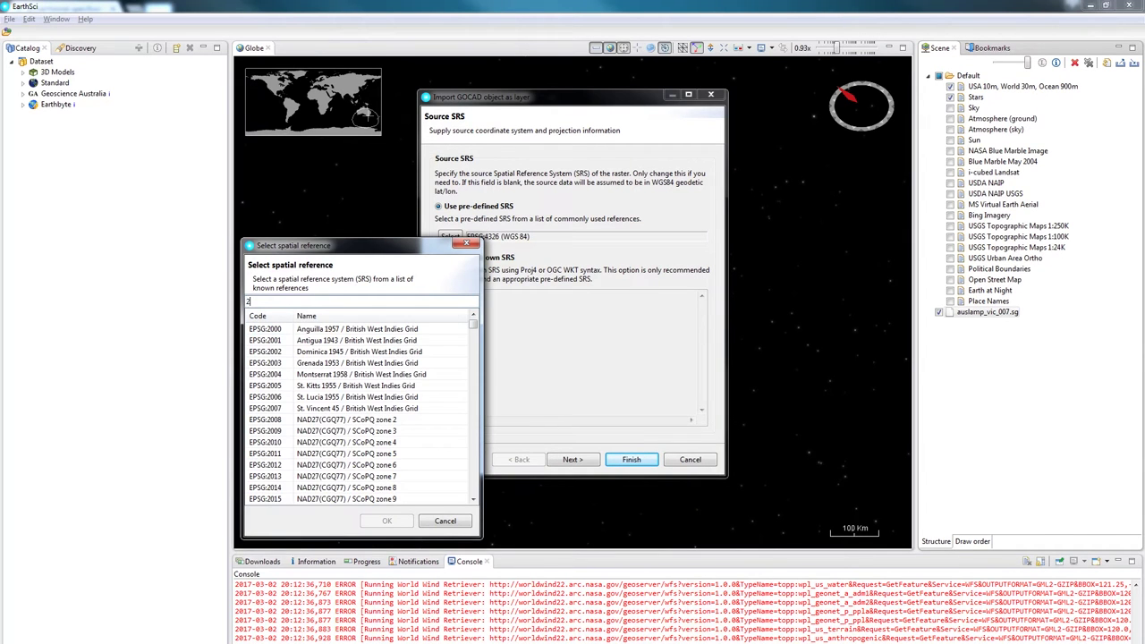
pyautogui.write('8355')
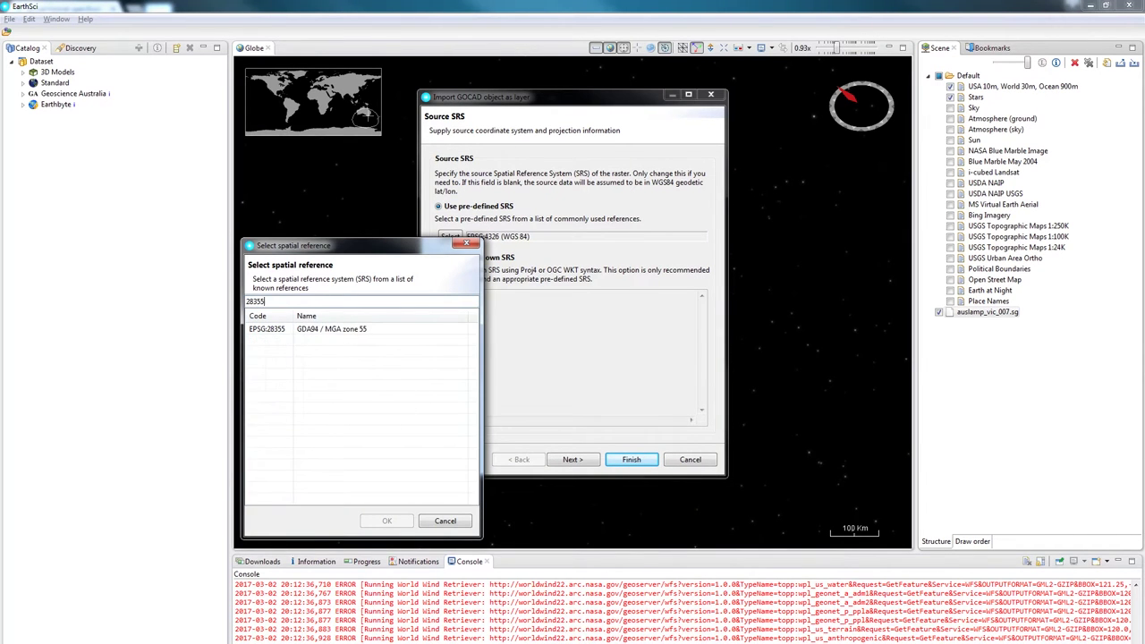
pyautogui.click(385, 329)
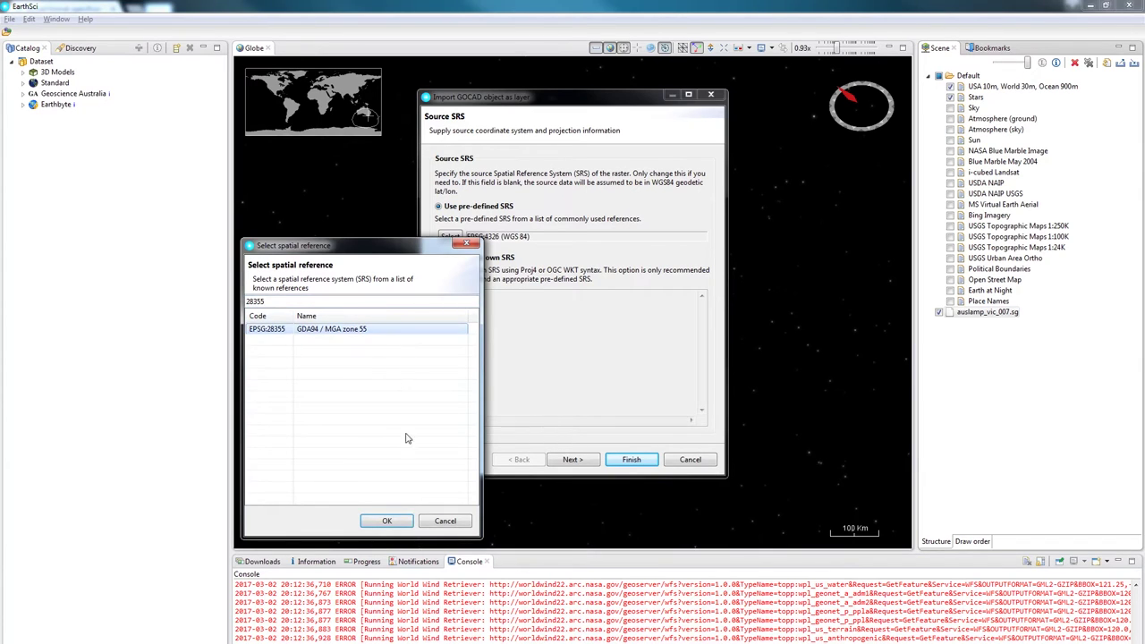
pyautogui.click(408, 522)
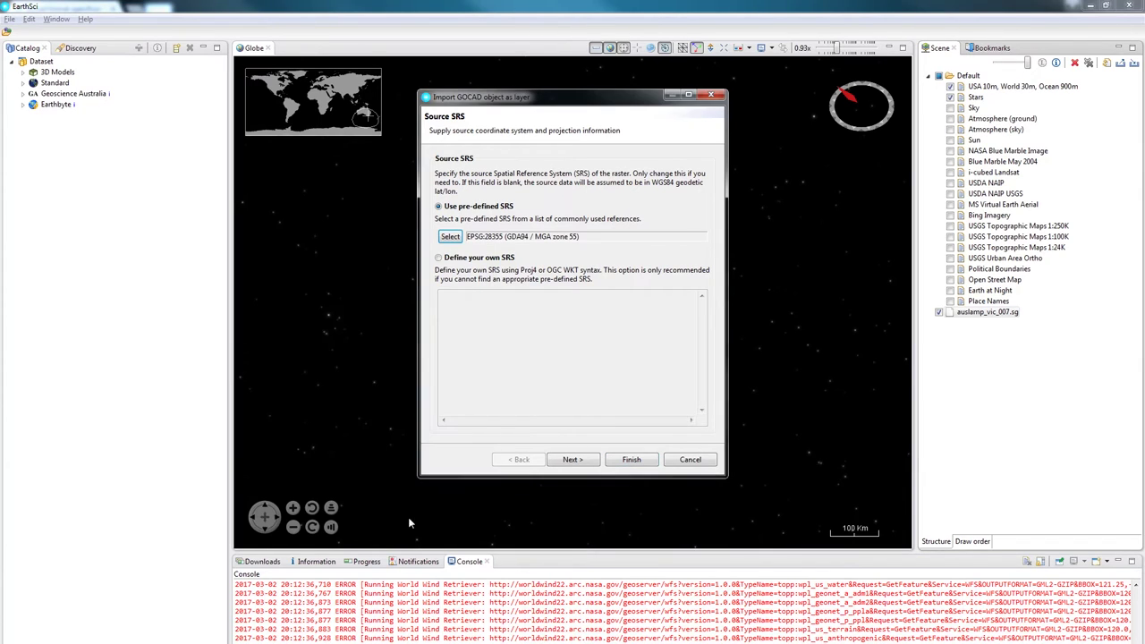
# Step: Replace the volume's default colours with the GOCAD cyan_red colour map after trying GOCAD rainbow and GOCAD classic
pyautogui.click(574, 460)
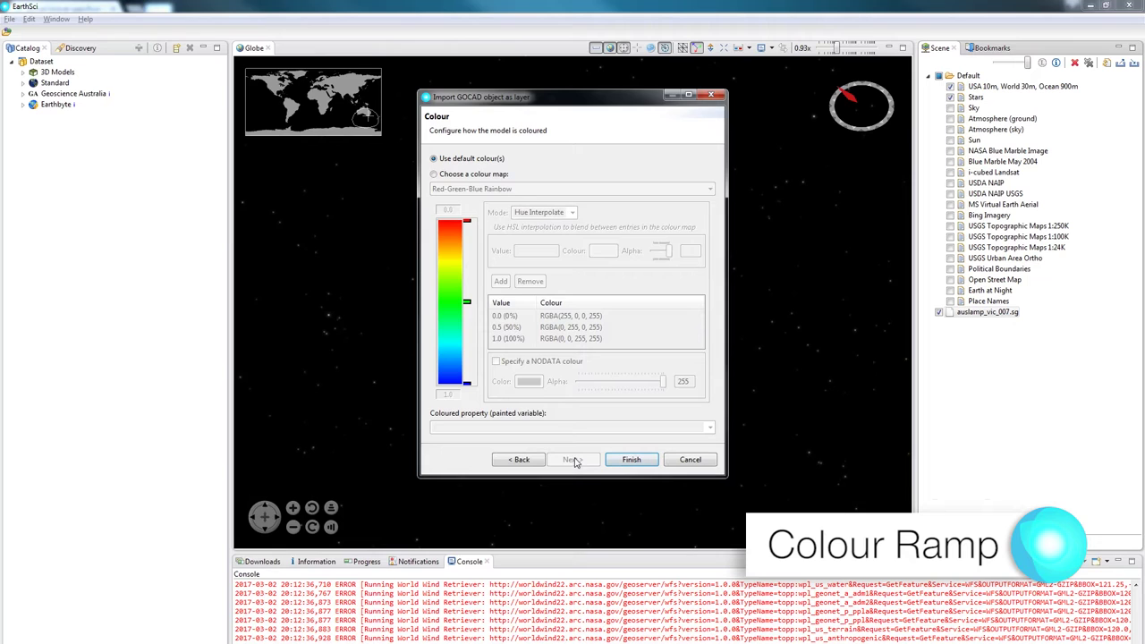
pyautogui.click(456, 174)
pyautogui.click(465, 191)
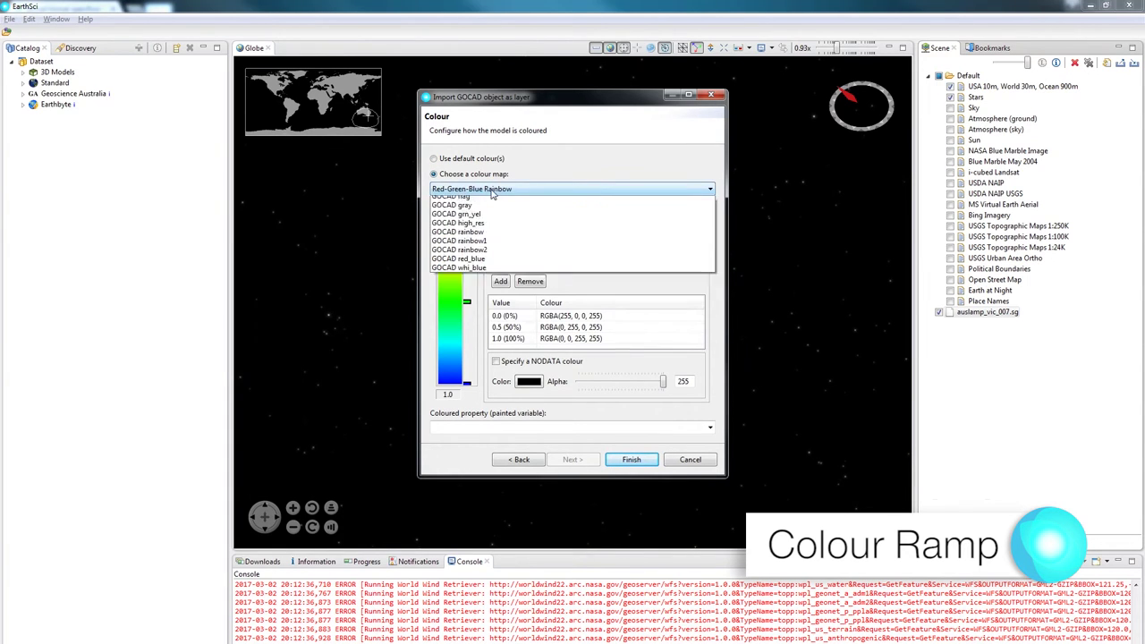
pyautogui.click(513, 293)
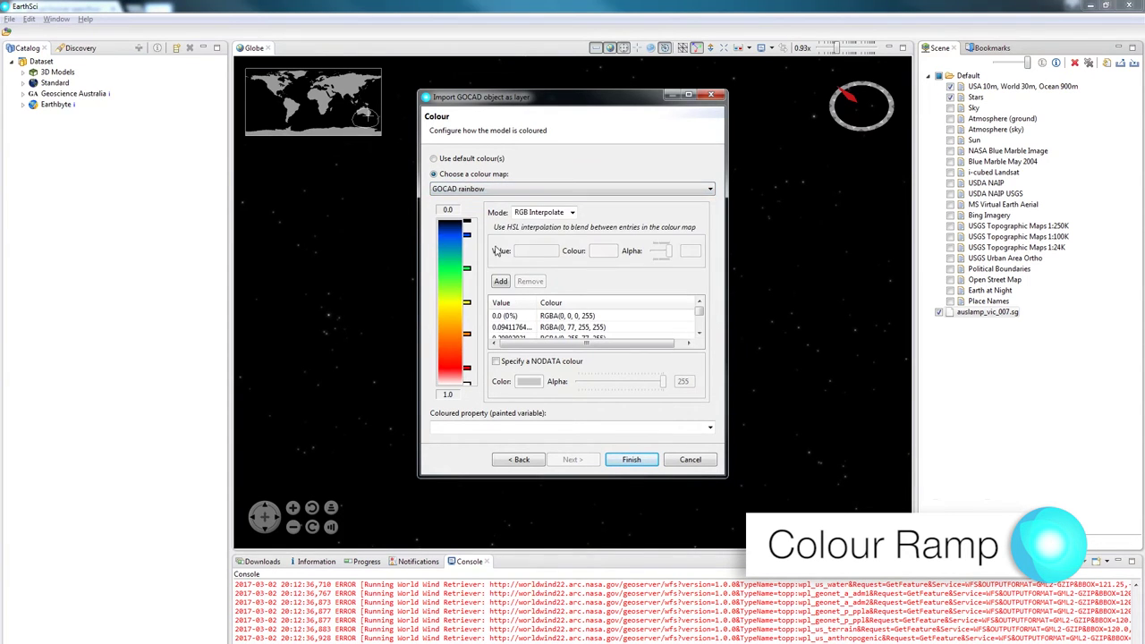
pyautogui.click(498, 191)
pyautogui.click(493, 246)
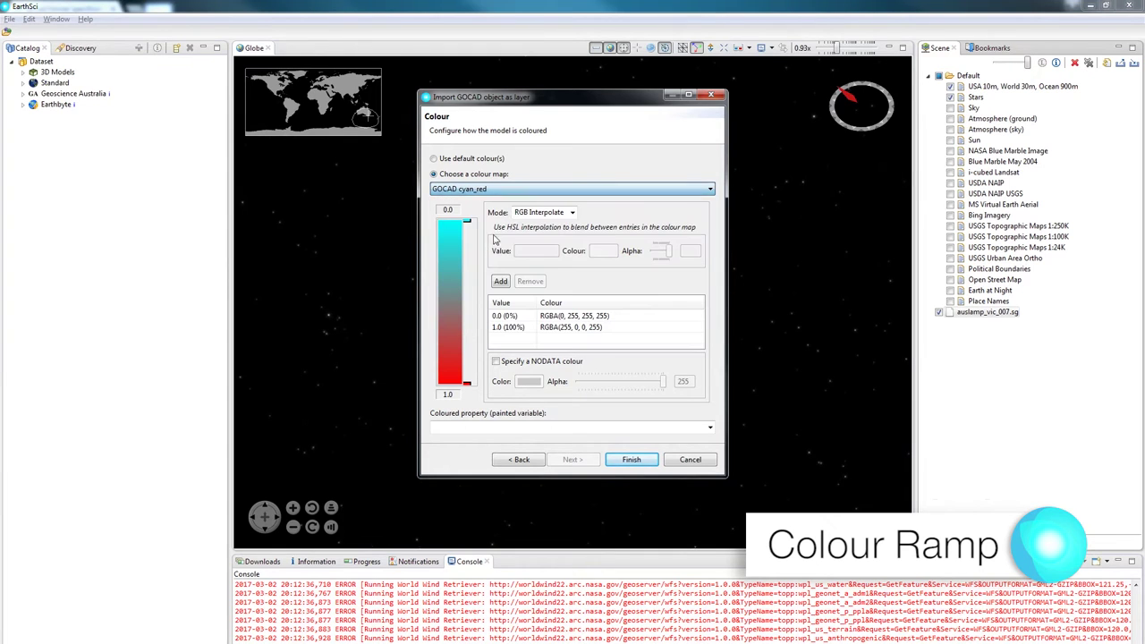
pyautogui.click(531, 190)
pyautogui.click(502, 237)
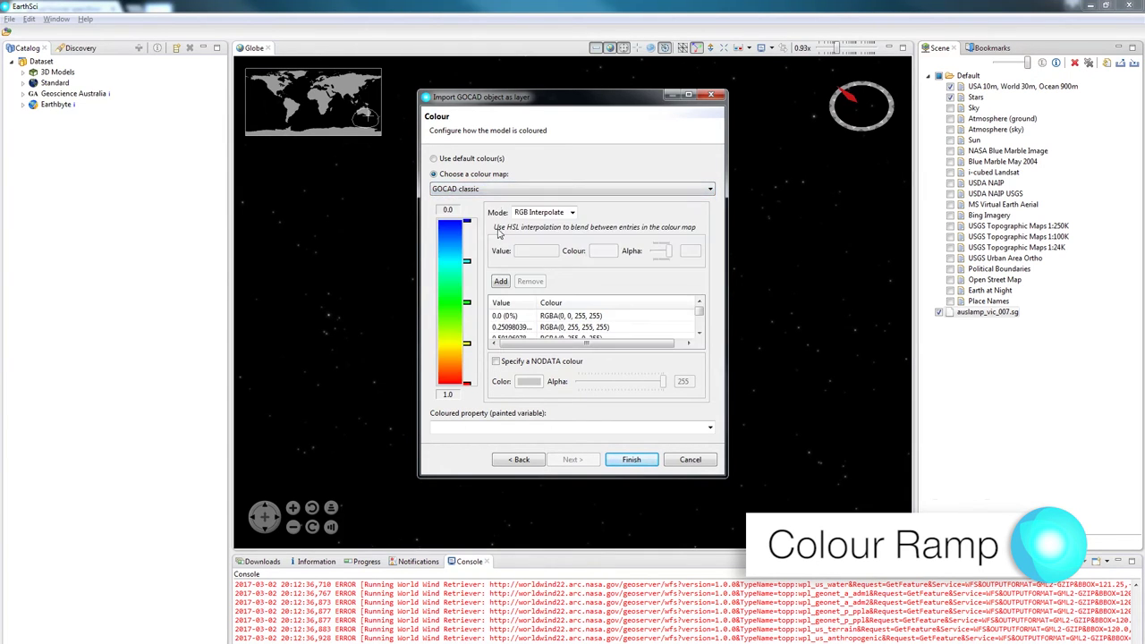
pyautogui.click(497, 190)
pyautogui.click(495, 247)
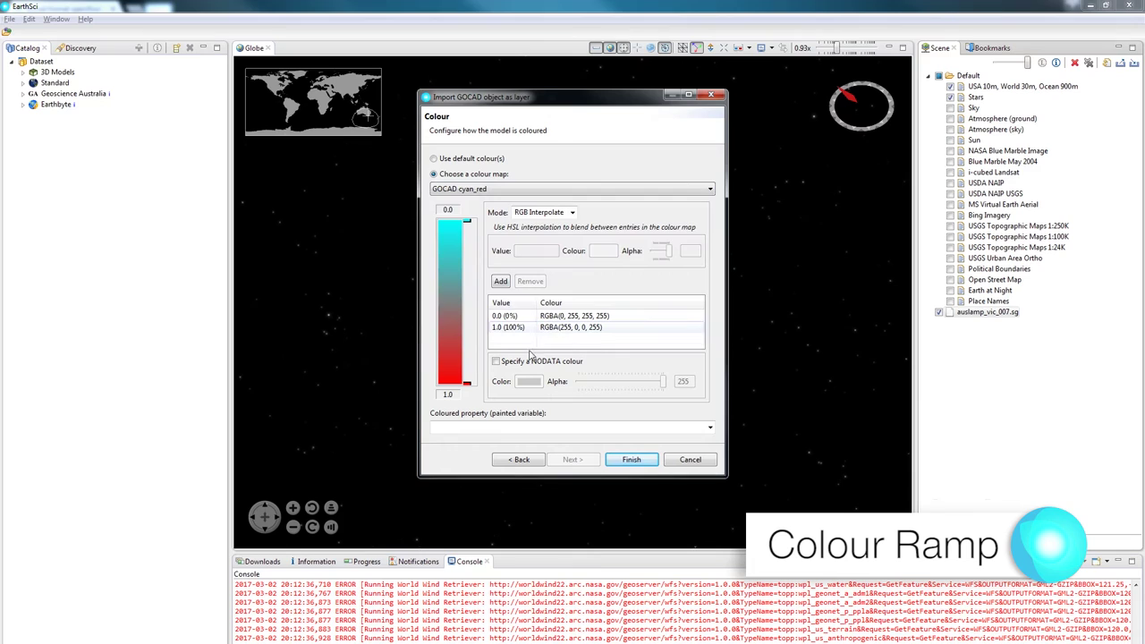
# Step: Choose the available painted variable as the coloured property and finish the import
pyautogui.click(516, 430)
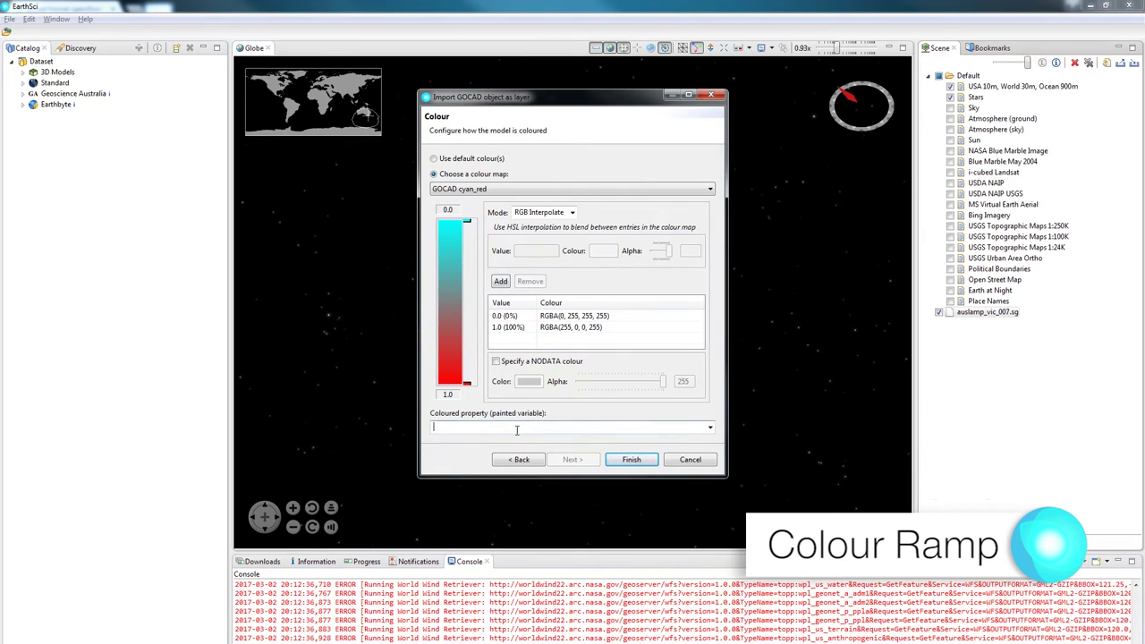
pyautogui.click(710, 428)
pyautogui.click(602, 441)
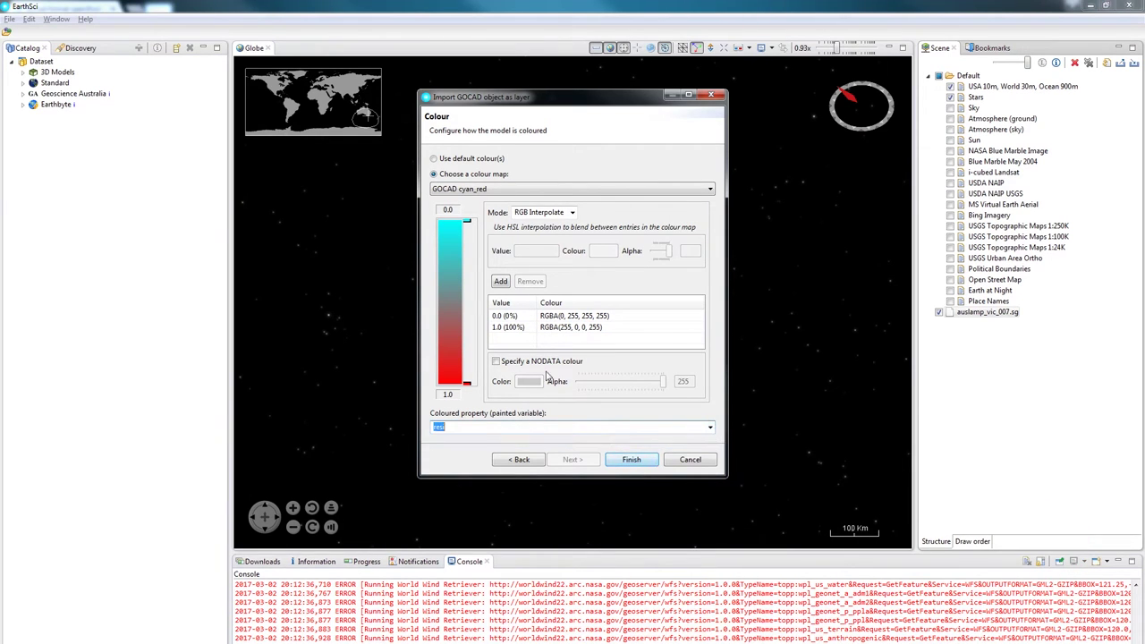
pyautogui.click(623, 459)
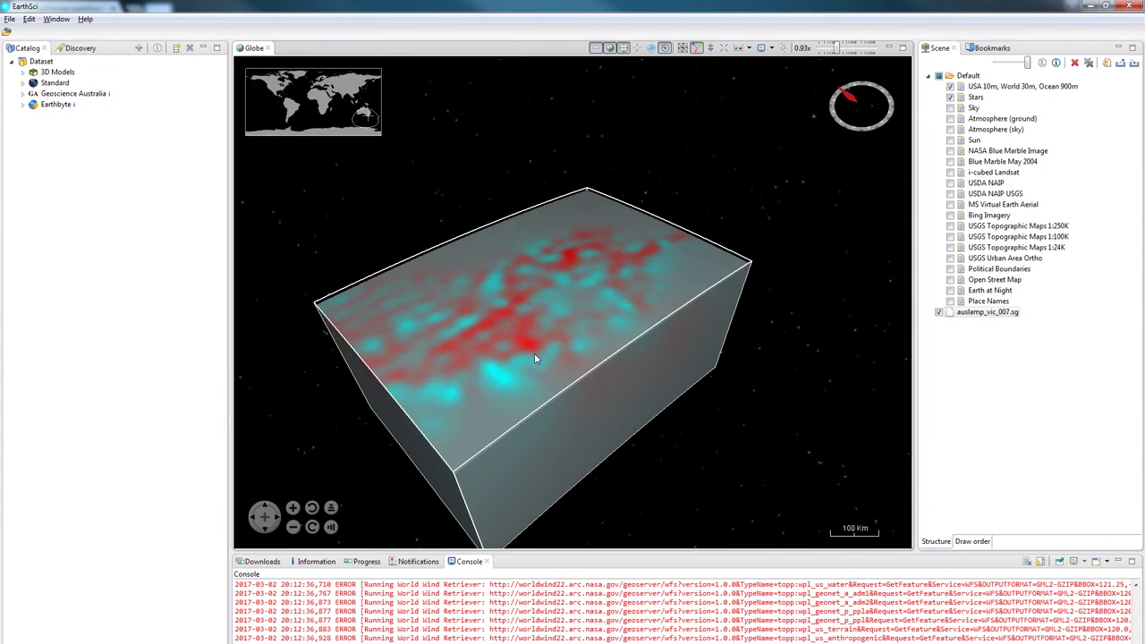
# Step: Slice into the cyan-red volume to examine its interior
pyautogui.moveTo(535, 353); pyautogui.dragTo(523, 287)
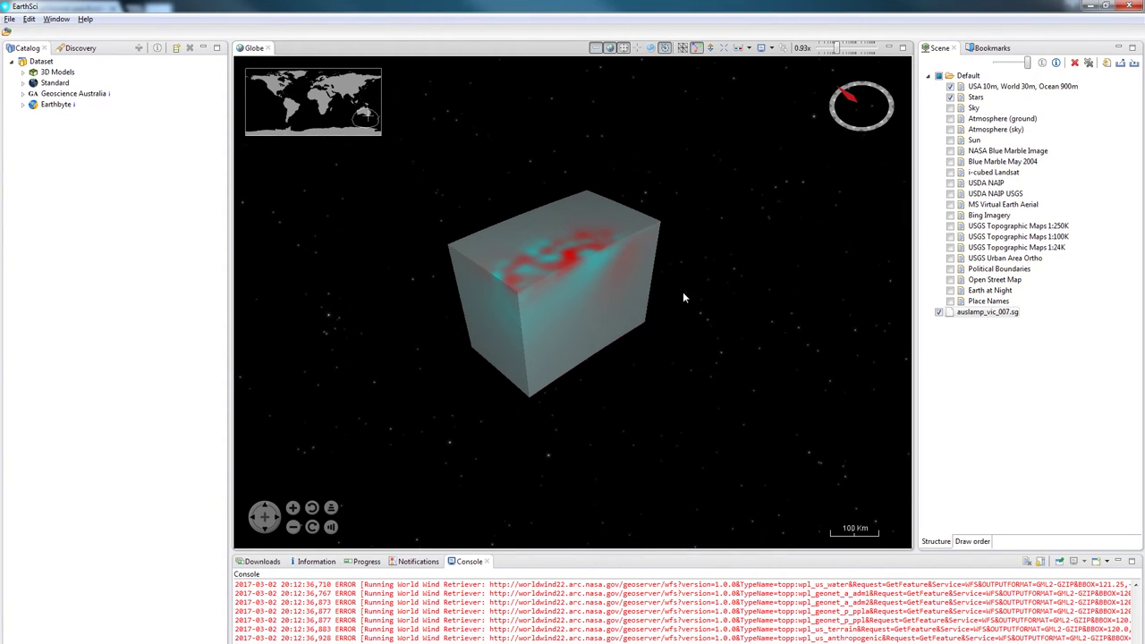
# Step: Add SeeBase_Phan_Surface_dec1.ts from the gocad folder in Windows Explorer to the EarthSci scene as a new layer
pyautogui.hotkey('alt', 'Tab')
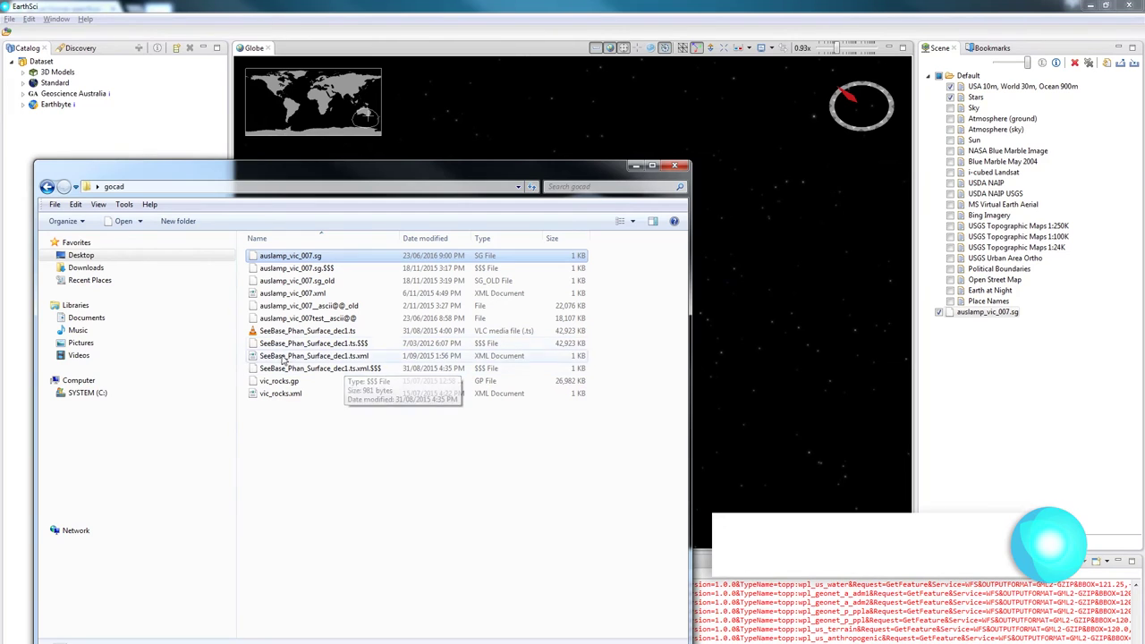
pyautogui.click(274, 333)
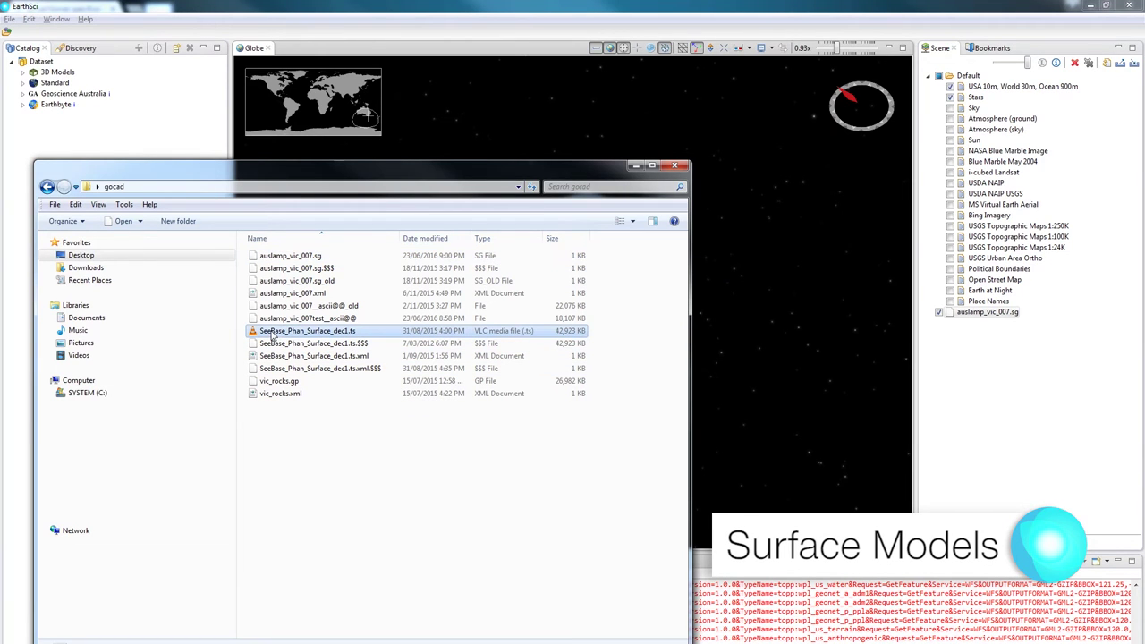
pyautogui.moveTo(274, 335); pyautogui.dragTo(1004, 354)
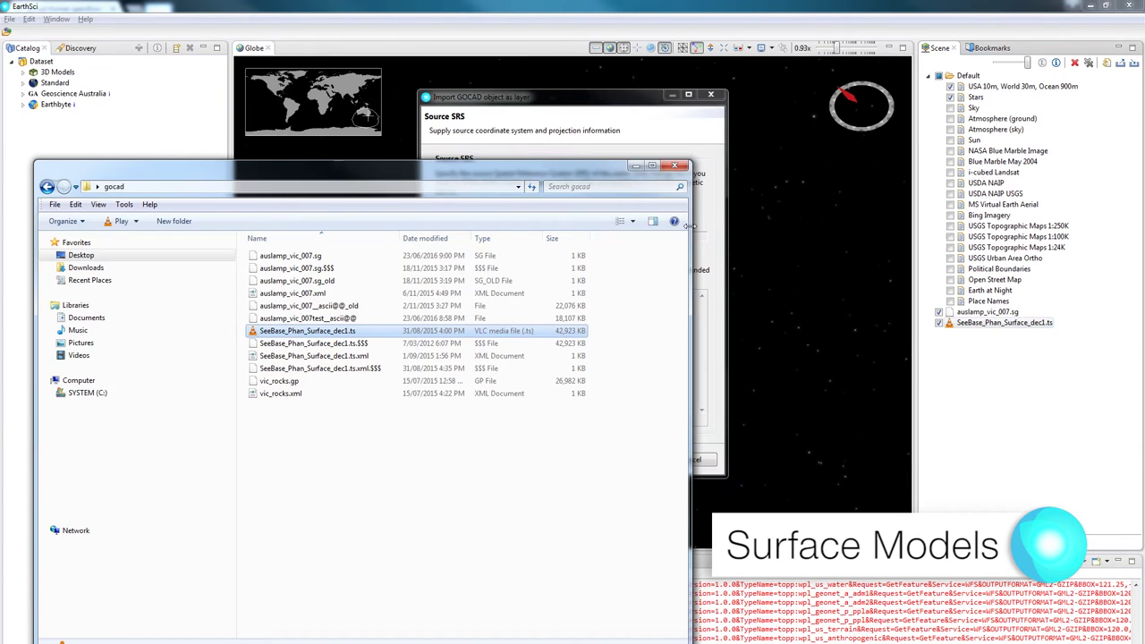
pyautogui.click(604, 104)
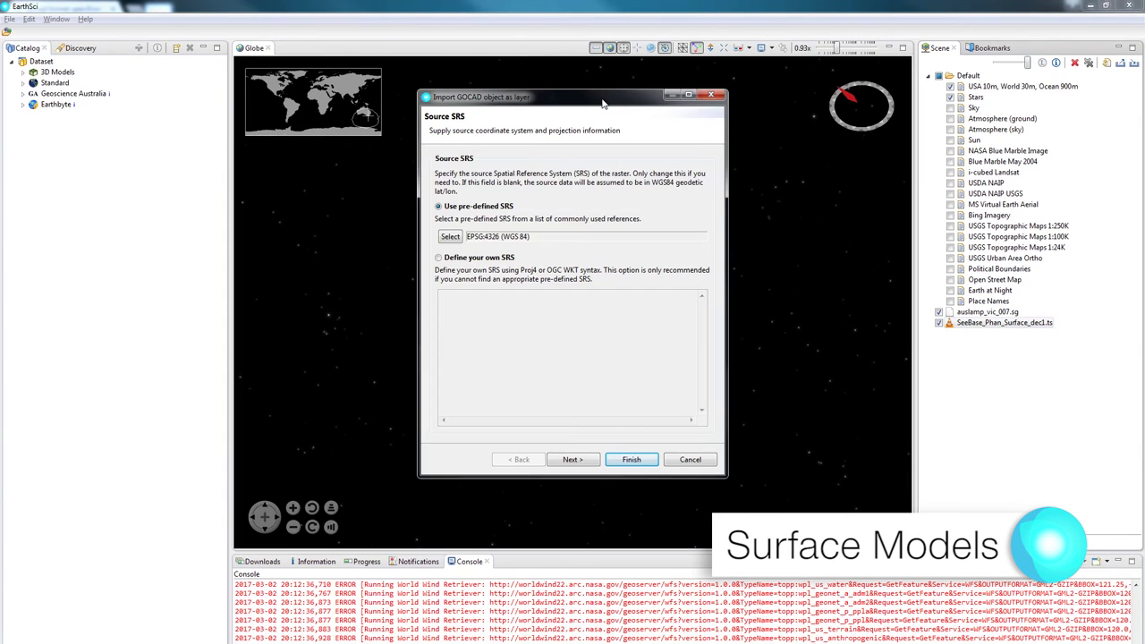
# Step: Set the source SRS of the SeeBase surface to EPSG:3112 (GDA94 / Geoscience Australia Lambert)
pyautogui.click(451, 237)
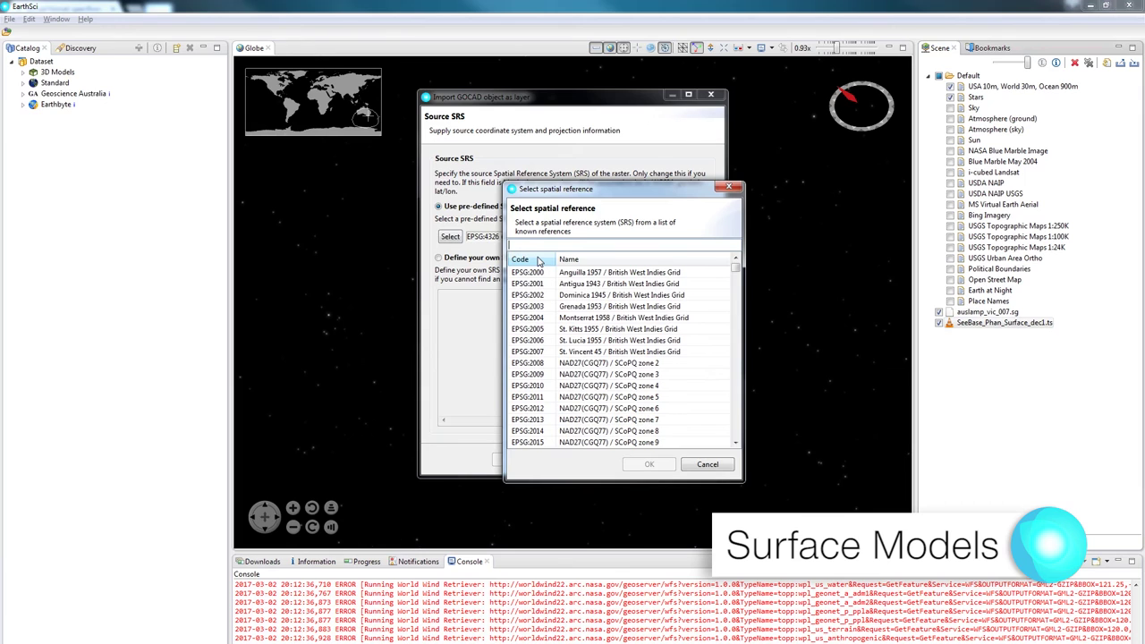
pyautogui.write('3112')
pyautogui.click(537, 272)
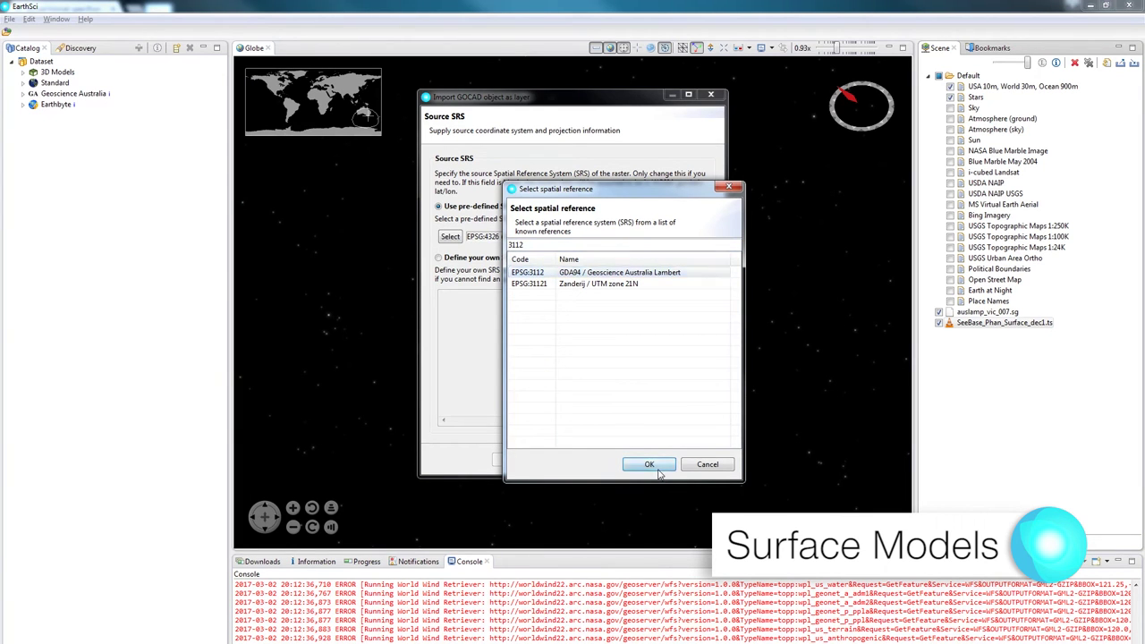
pyautogui.click(658, 472)
# Step: Colour the SeeBase surface with the Red-Green-Blue Rainbow map using Thickness_Phan as the painted variable, and finish the import
pyautogui.click(598, 463)
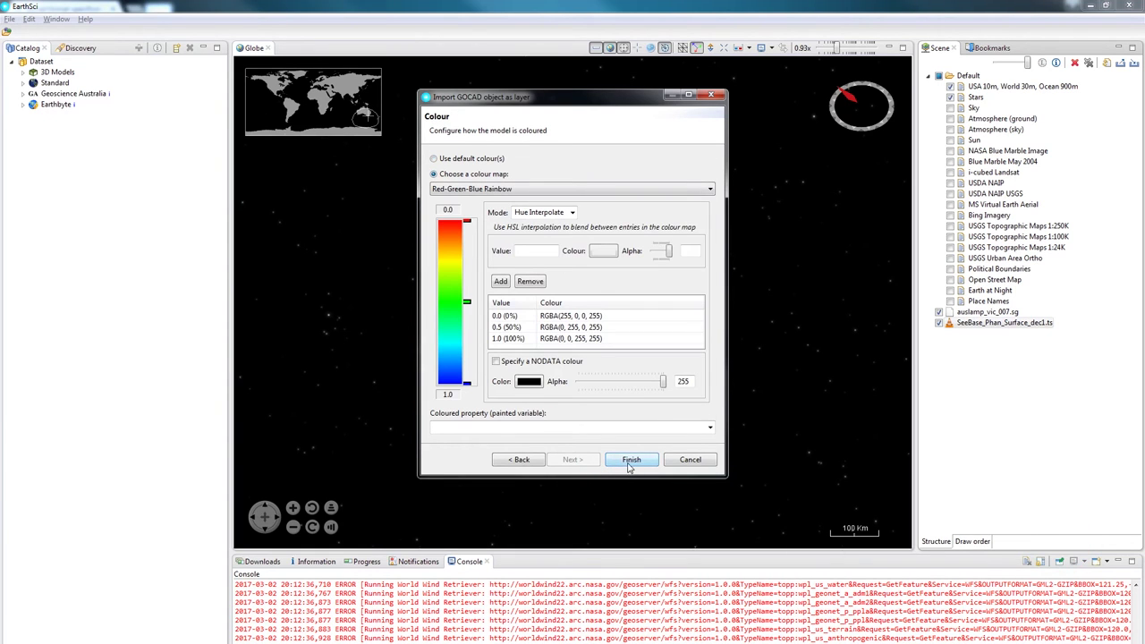
pyautogui.click(708, 430)
pyautogui.click(461, 443)
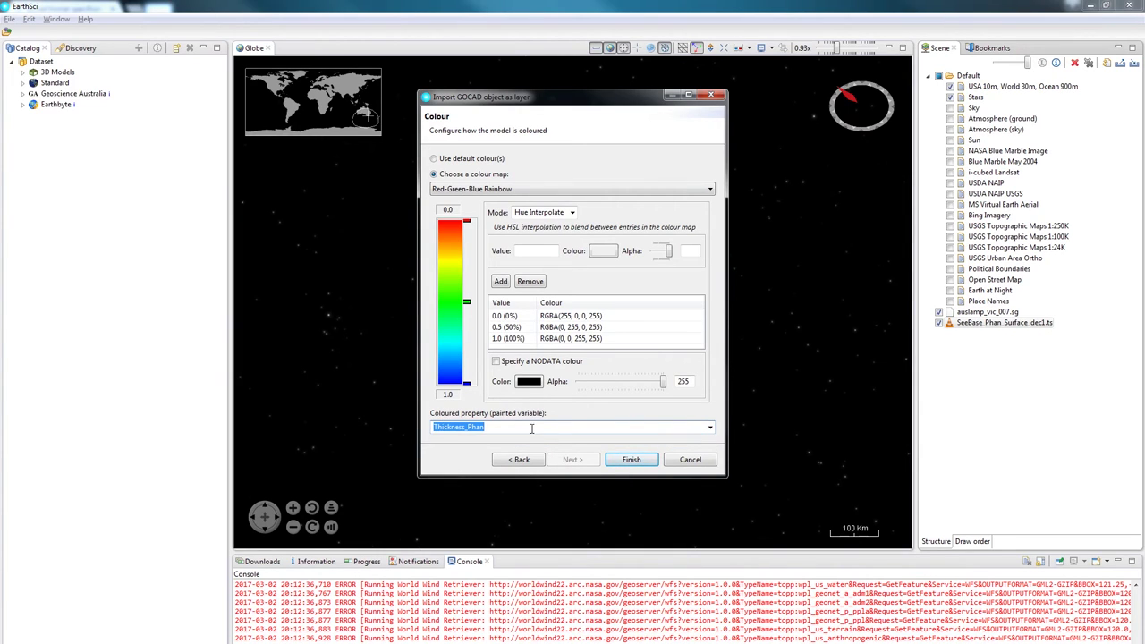
pyautogui.click(631, 460)
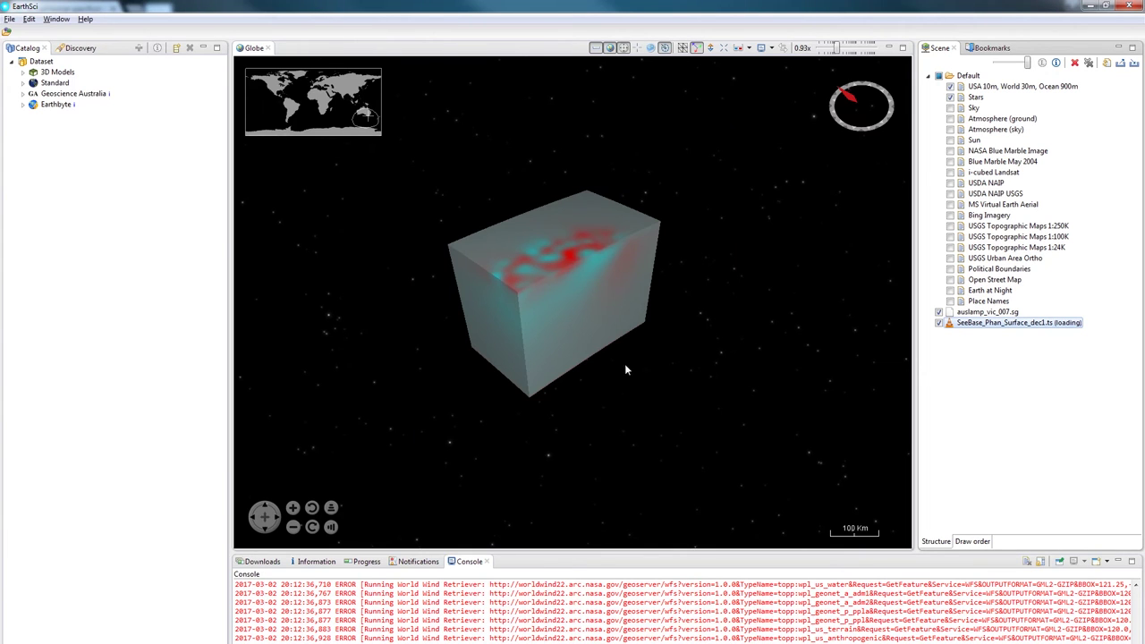
# Step: Examine the relief and thickness colouring of the imported SeeBase surface across Australia from several tilted angles
pyautogui.scroll(-5, 679, 270)
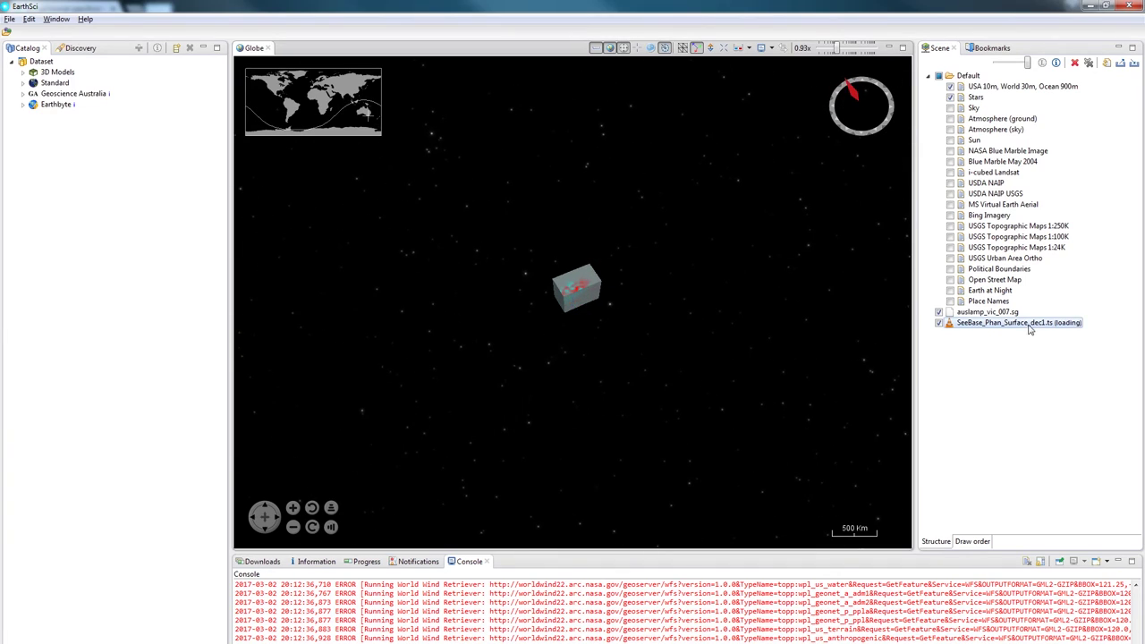
pyautogui.moveTo(637, 277); pyautogui.dragTo(743, 413)
pyautogui.scroll(2, 664, 335)
pyautogui.scroll(2, 723, 298)
pyautogui.moveTo(723, 299); pyautogui.dragTo(688, 374)
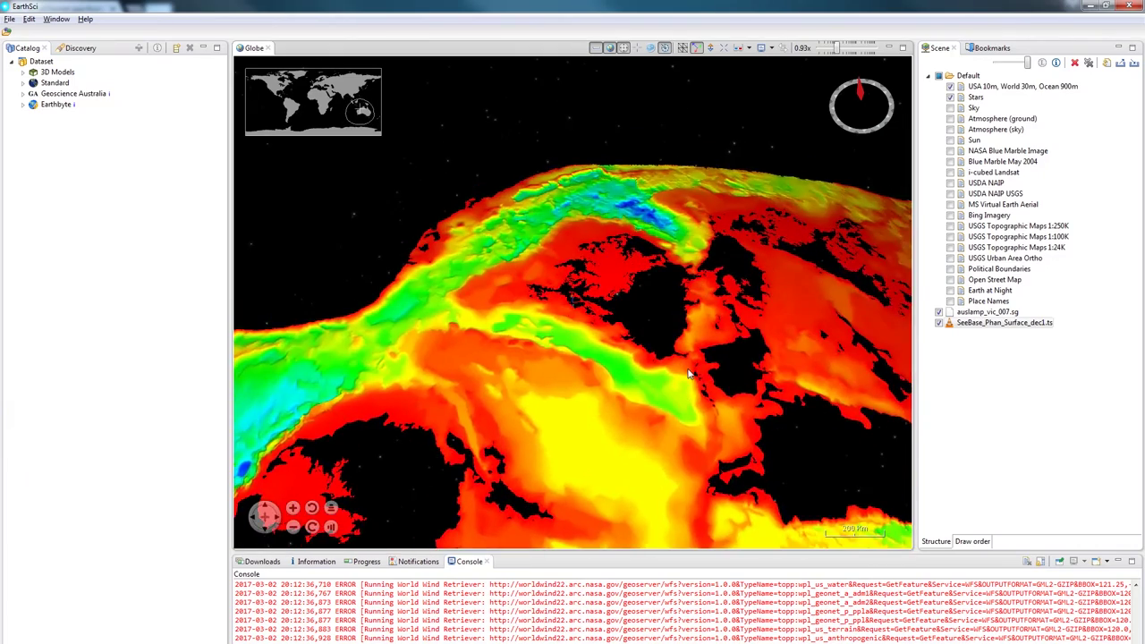
pyautogui.scroll(2, 697, 360)
pyautogui.moveTo(696, 360); pyautogui.dragTo(731, 437, button='right')
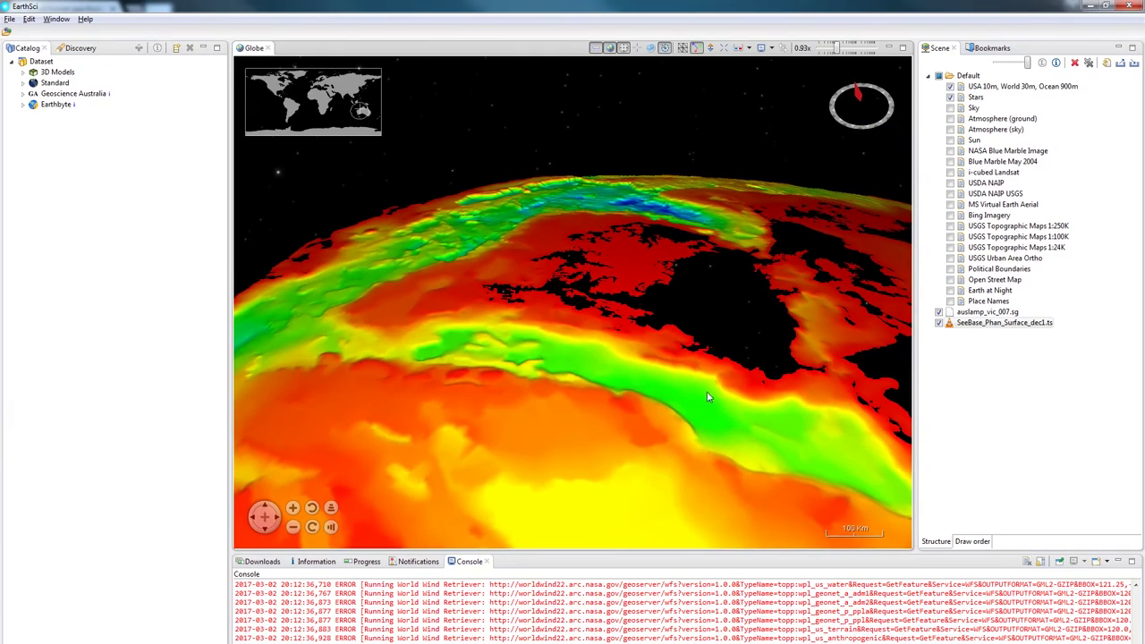
pyautogui.scroll(2, 703, 358)
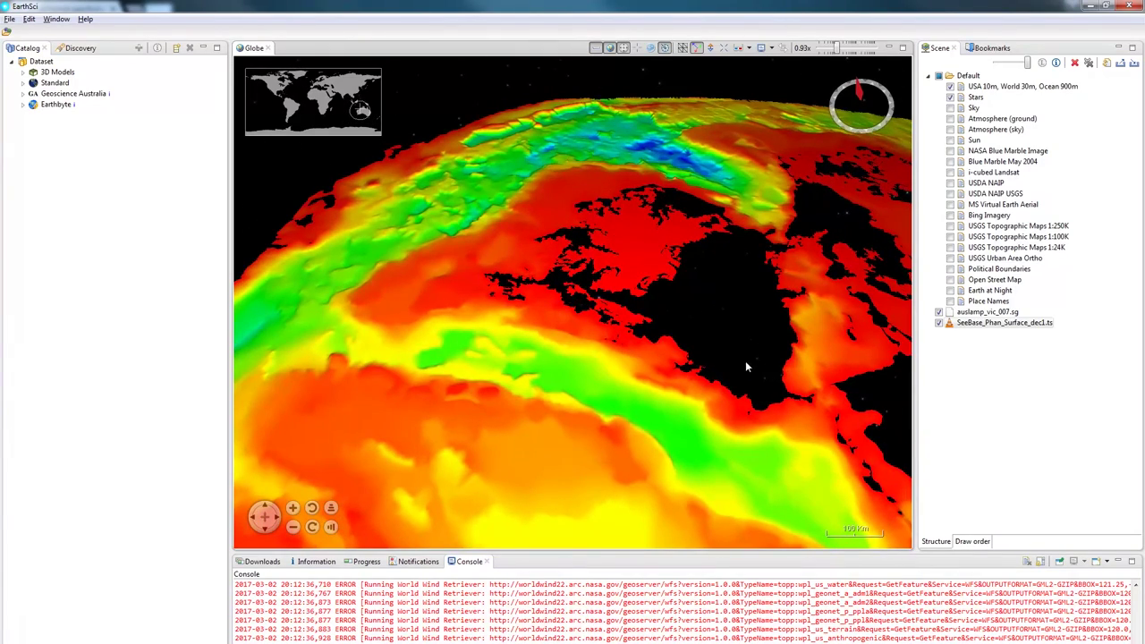
# Step: Add vic_rocks.gp from the gocad folder to the EarthSci scene with source SRS EPSG:3112 (GDA94 / Geoscience Australia Lambert)
pyautogui.hotkey('alt', 'Tab')
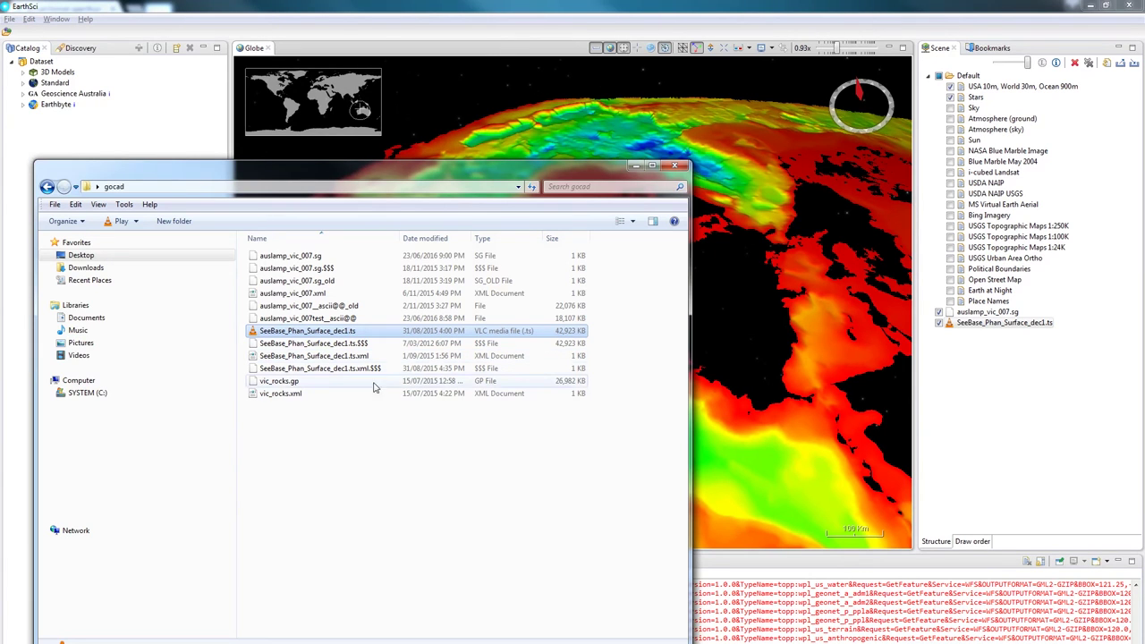
pyautogui.moveTo(288, 385); pyautogui.dragTo(999, 366)
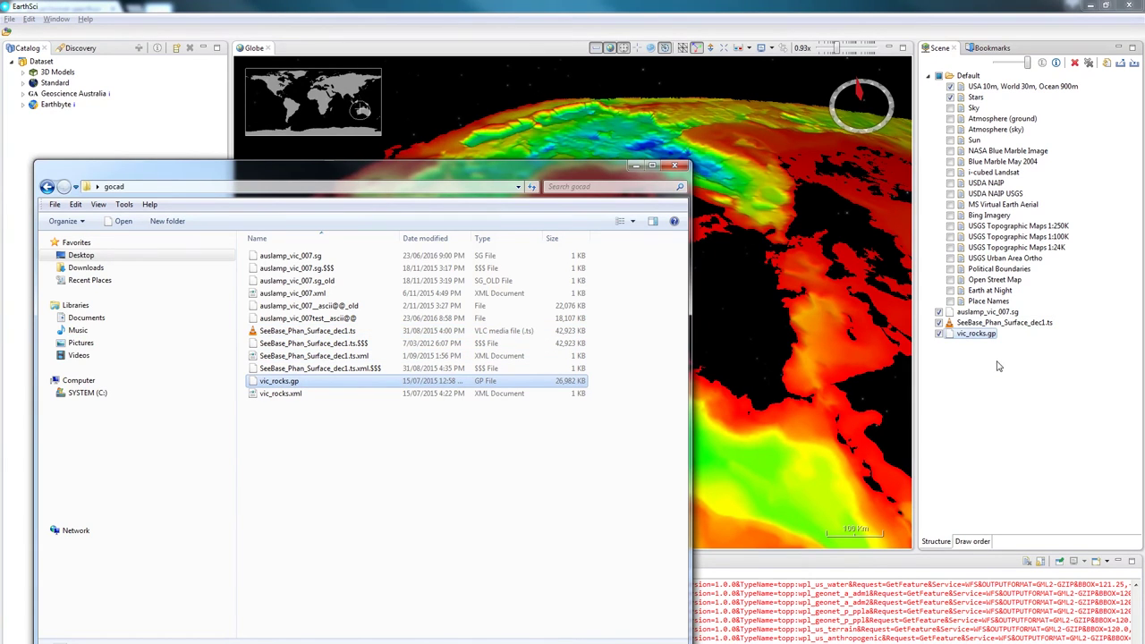
pyautogui.click(450, 236)
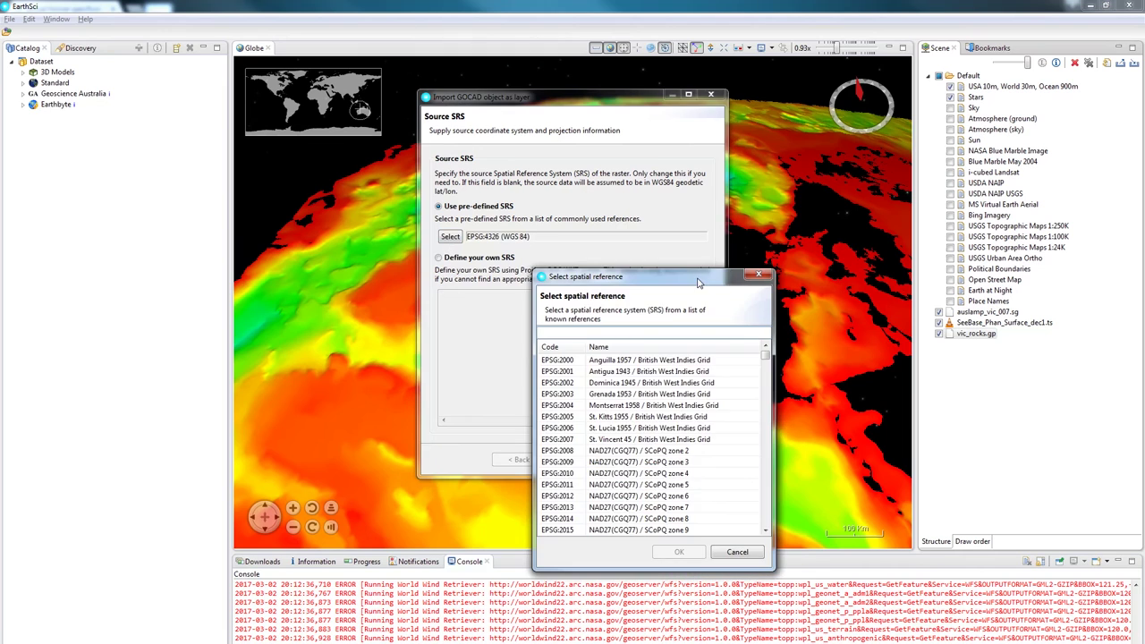
pyautogui.write('3112')
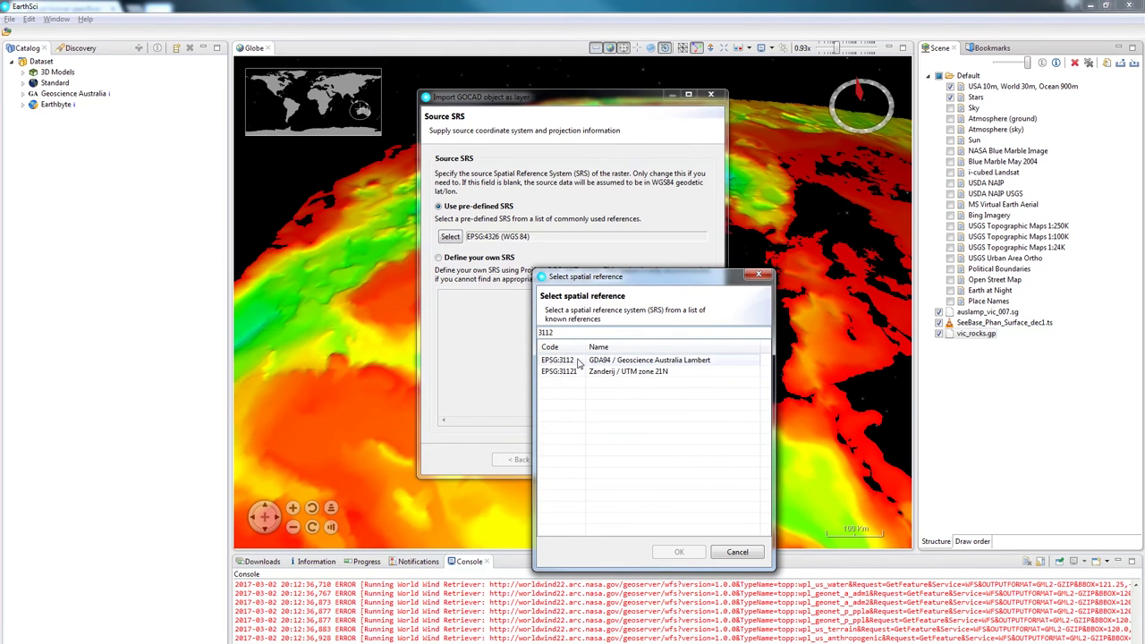
pyautogui.click(578, 362)
pyautogui.click(686, 553)
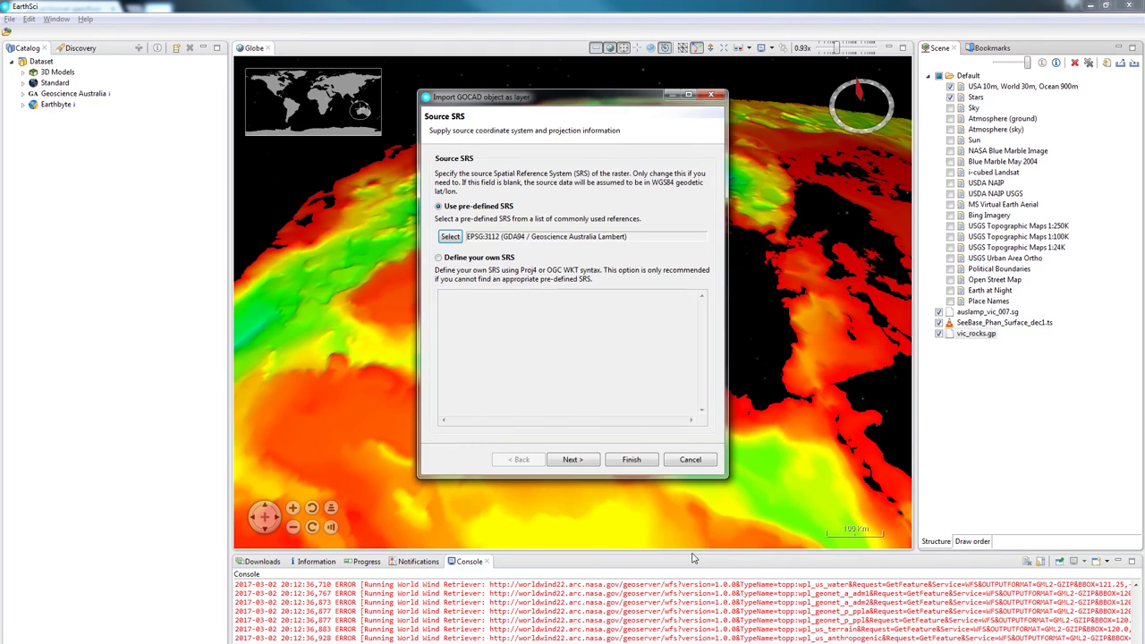
# Step: Replace the default colours of vic_rocks.gp with the Red-Green-Blue Rainbow colour map and finish the import
pyautogui.click(573, 460)
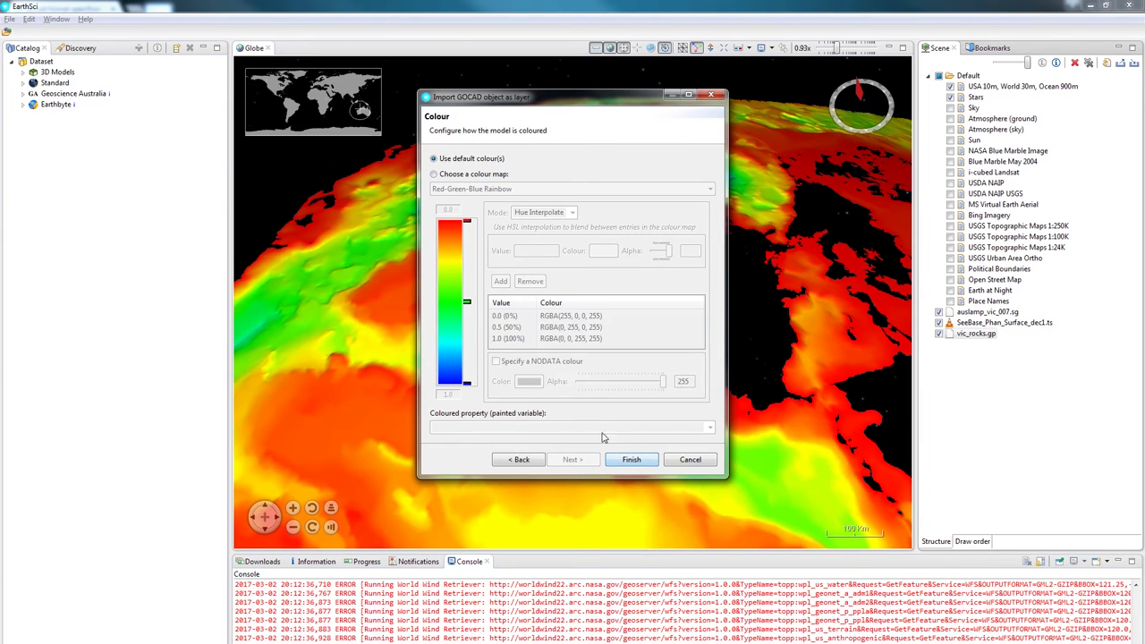
pyautogui.click(472, 175)
pyautogui.click(631, 460)
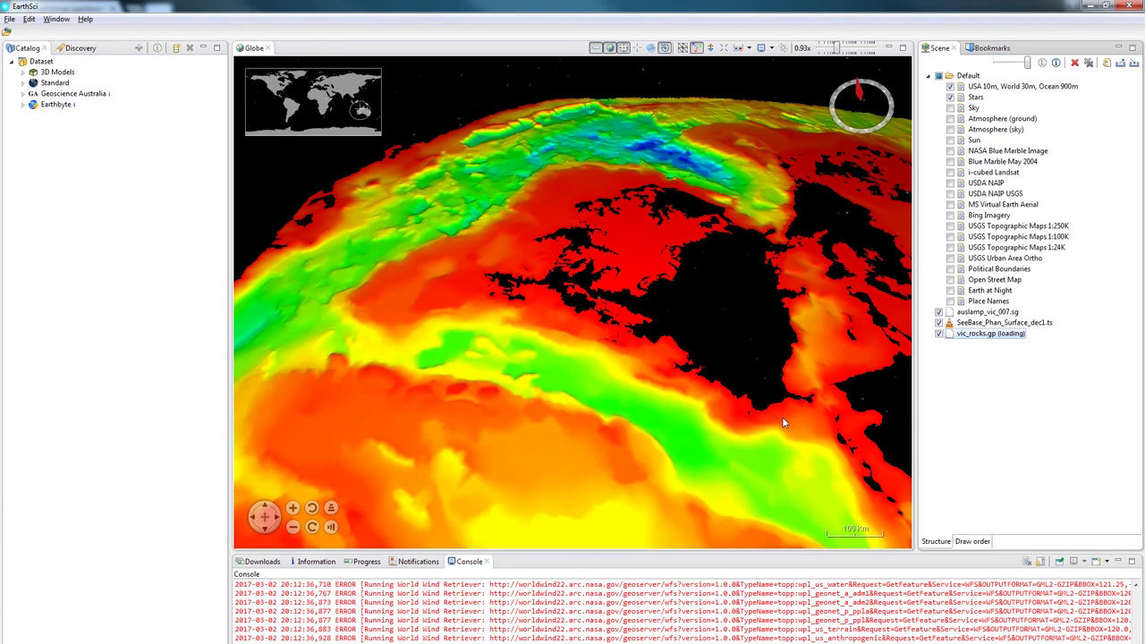
# Step: Isolate the vic_rocks.gp model over Victoria by hiding the auslamp_vic_007.sg and SeeBase_Phan_Surface_dec1.ts layers
pyautogui.moveTo(783, 419); pyautogui.dragTo(563, 316)
pyautogui.moveTo(769, 394); pyautogui.dragTo(338, 297)
pyautogui.scroll(-5, 667, 346)
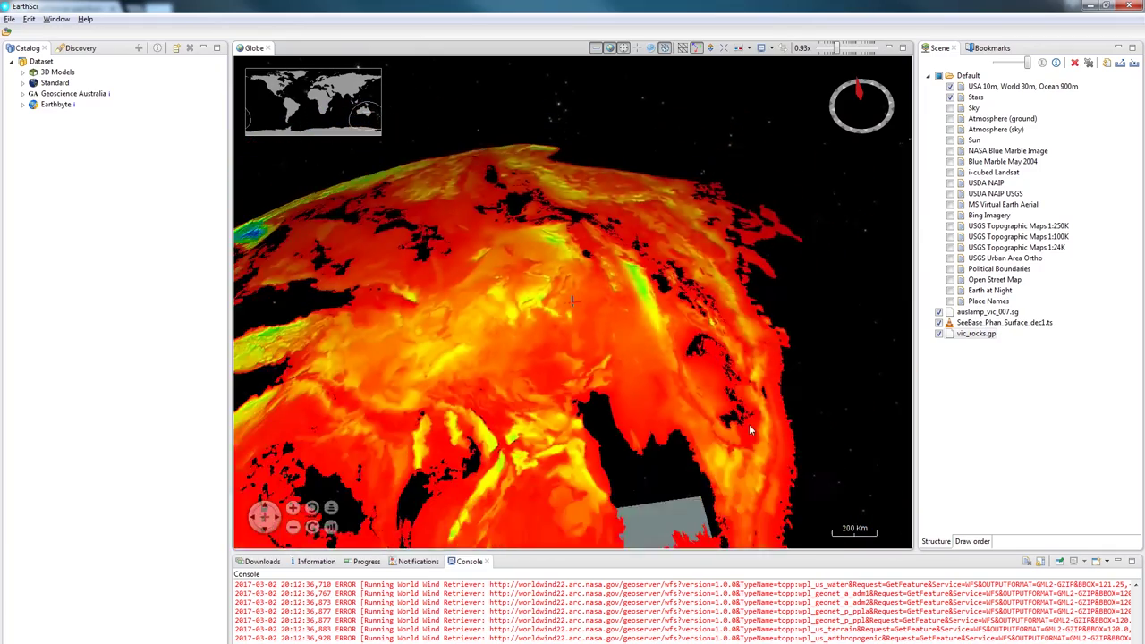
pyautogui.moveTo(750, 430); pyautogui.dragTo(673, 268)
pyautogui.scroll(5, 673, 268)
pyautogui.moveTo(635, 309); pyautogui.dragTo(803, 304)
pyautogui.click(938, 312)
pyautogui.click(939, 322)
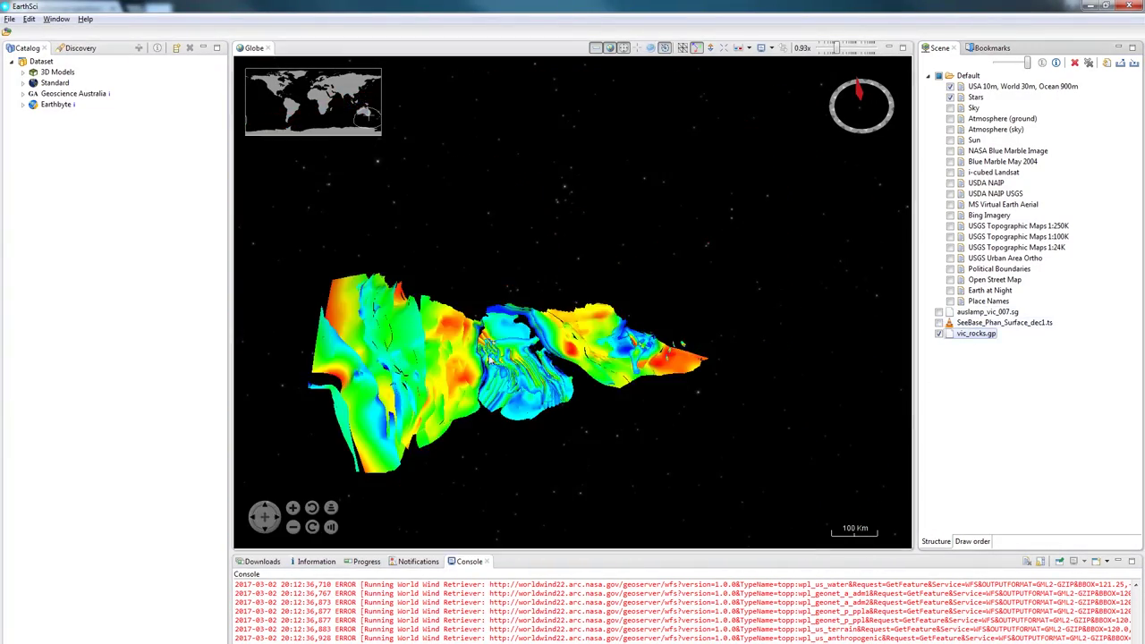
# Step: Examine the folded rock surfaces of the vic_rocks.gp model up close from a rotated, tilted angle
pyautogui.moveTo(489, 358); pyautogui.dragTo(612, 280)
pyautogui.scroll(3, 612, 280)
pyautogui.moveTo(537, 286); pyautogui.dragTo(616, 345, button='right')
pyautogui.scroll(3, 617, 299)
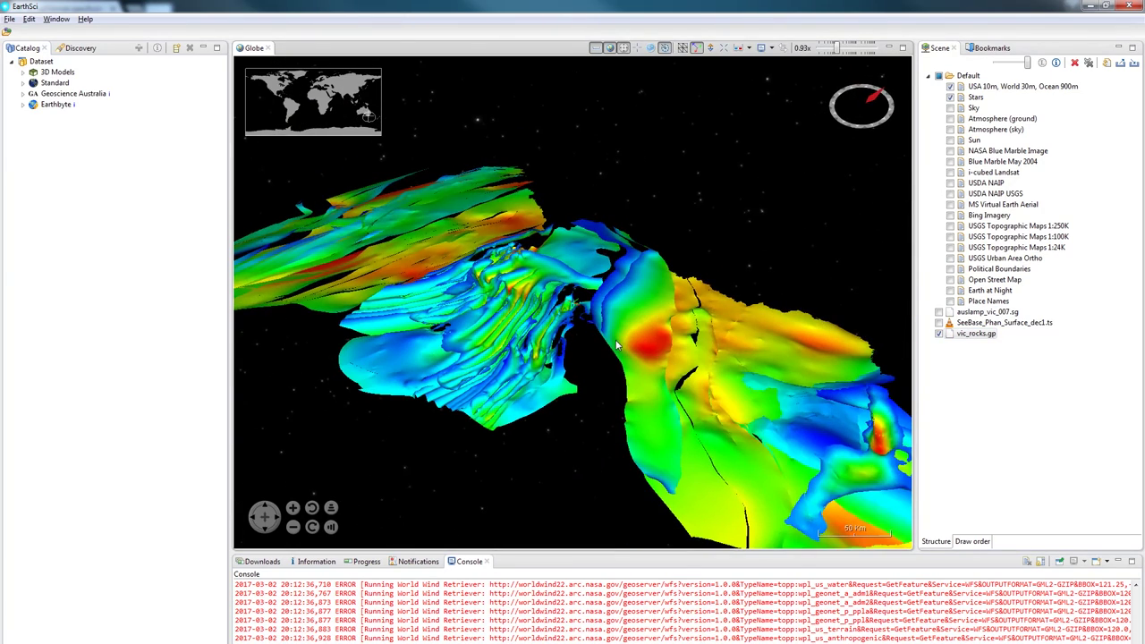